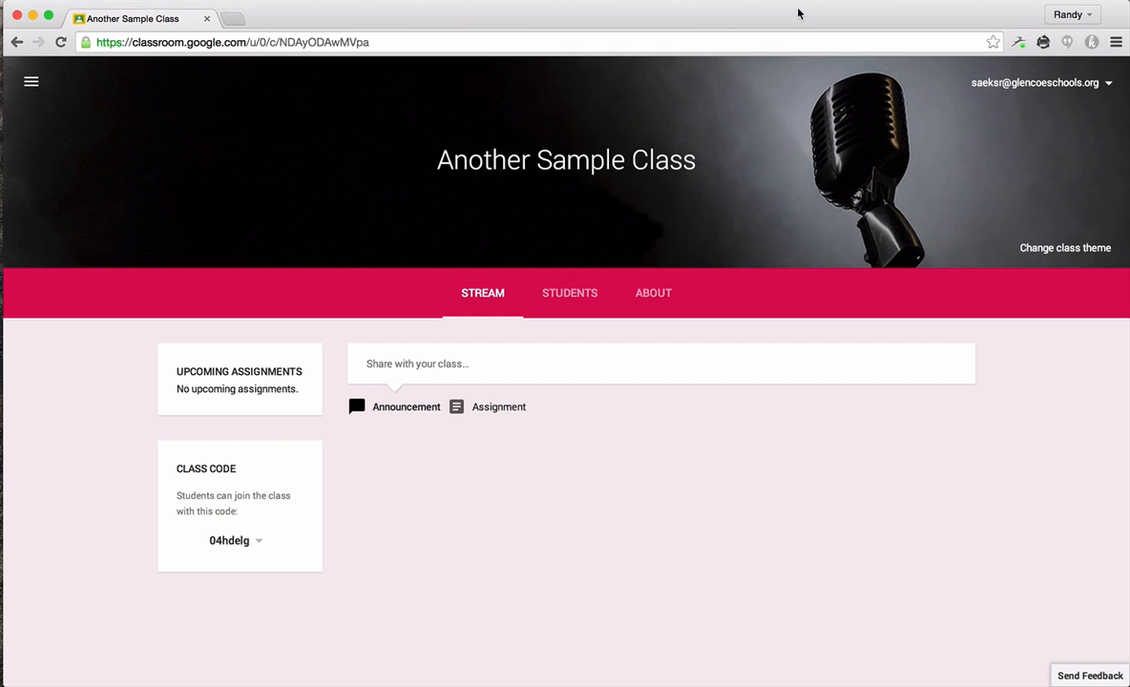
Step: Search contacts for the student's account, invite that student to Another Sample Class, and join the class from the student's account
click(578, 299)
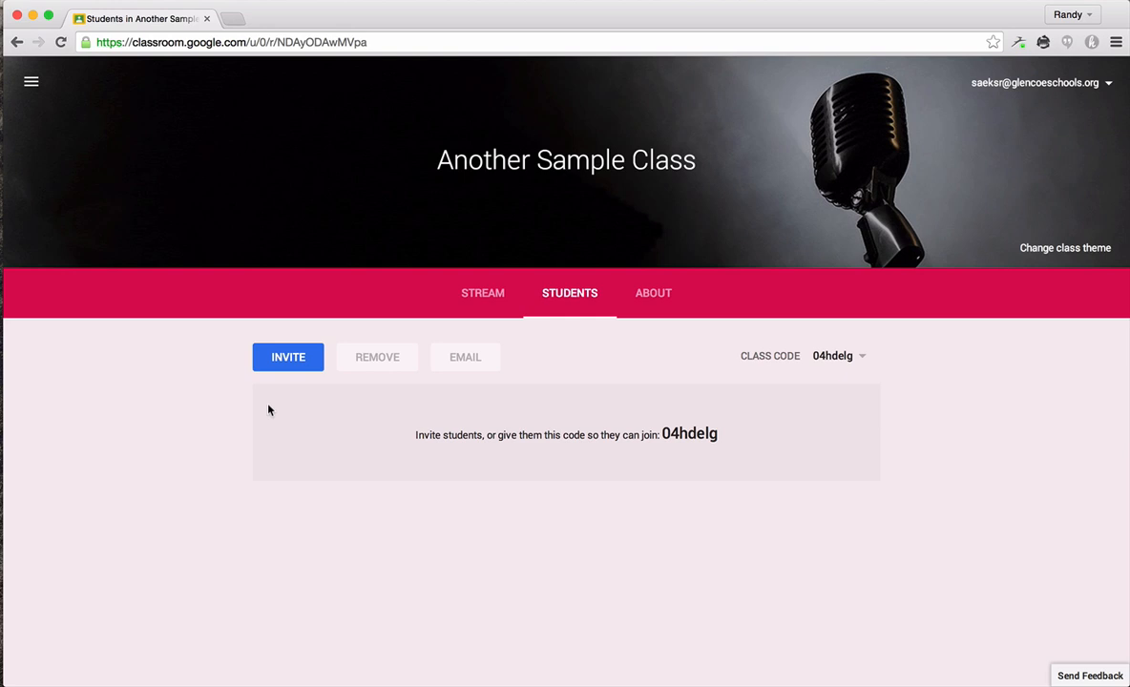
click(282, 357)
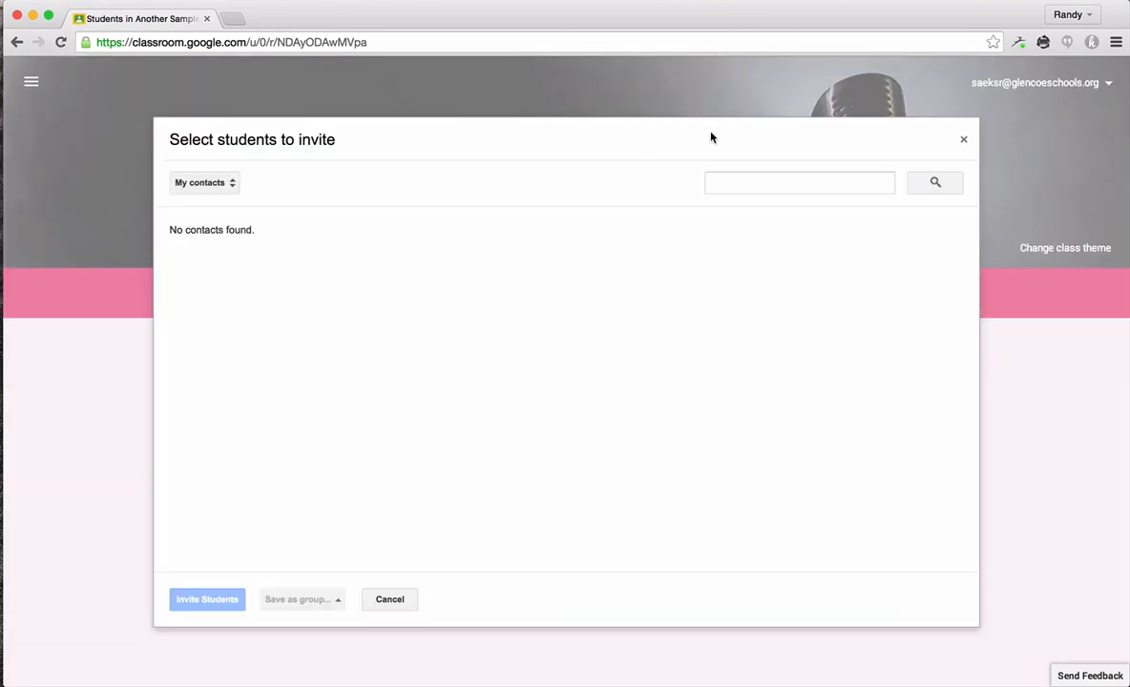
click(758, 181)
text(stude)
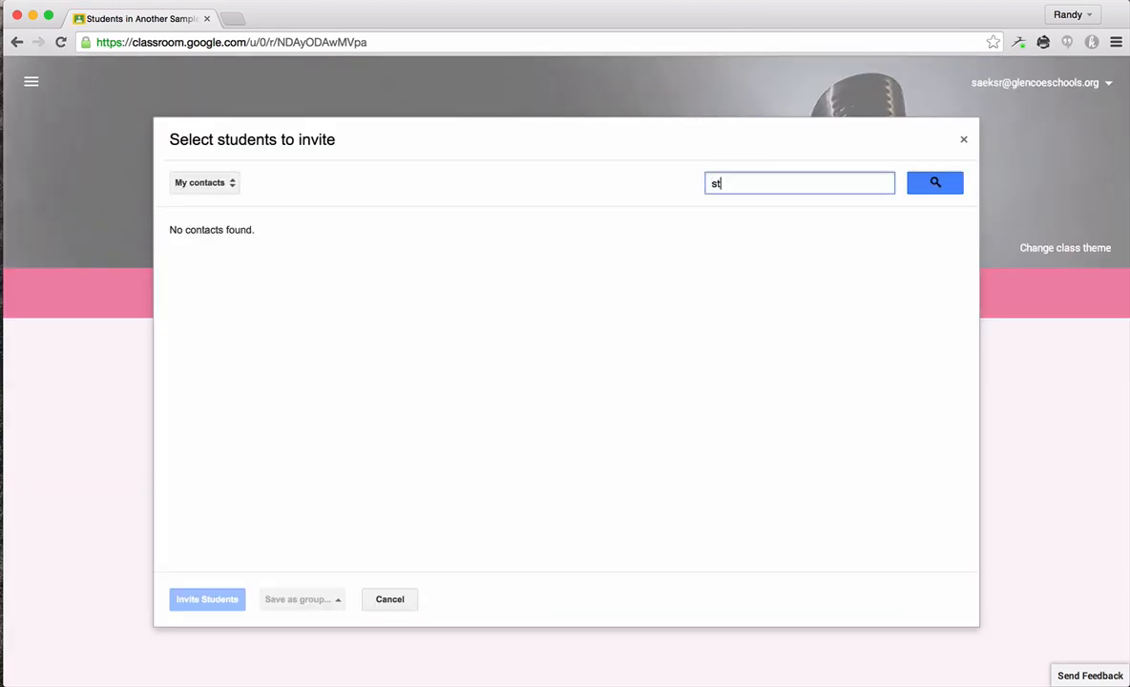
key(BackSpace)
key(BackSpace)
text(dent1)
key(Return)
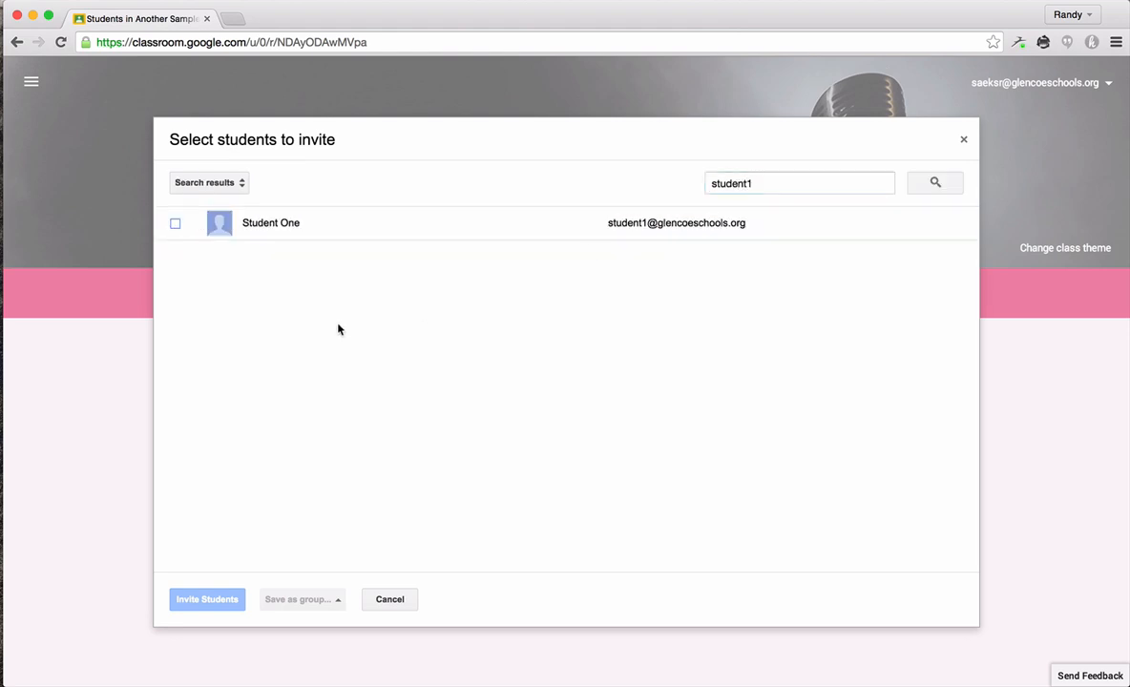
click(176, 226)
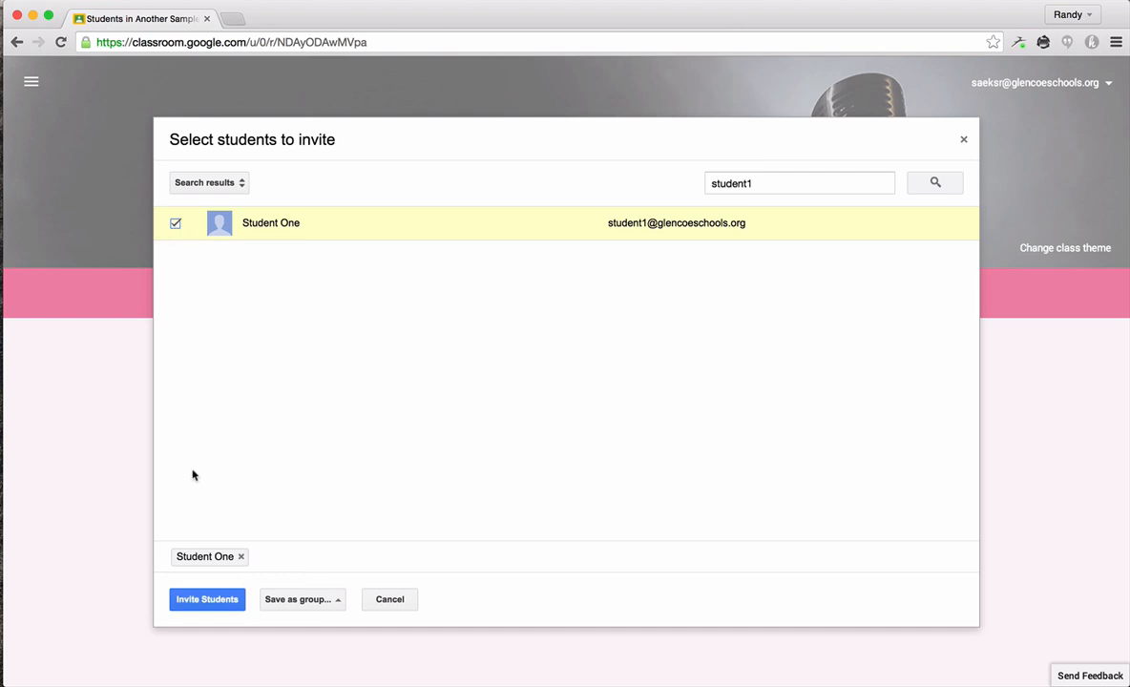
click(204, 600)
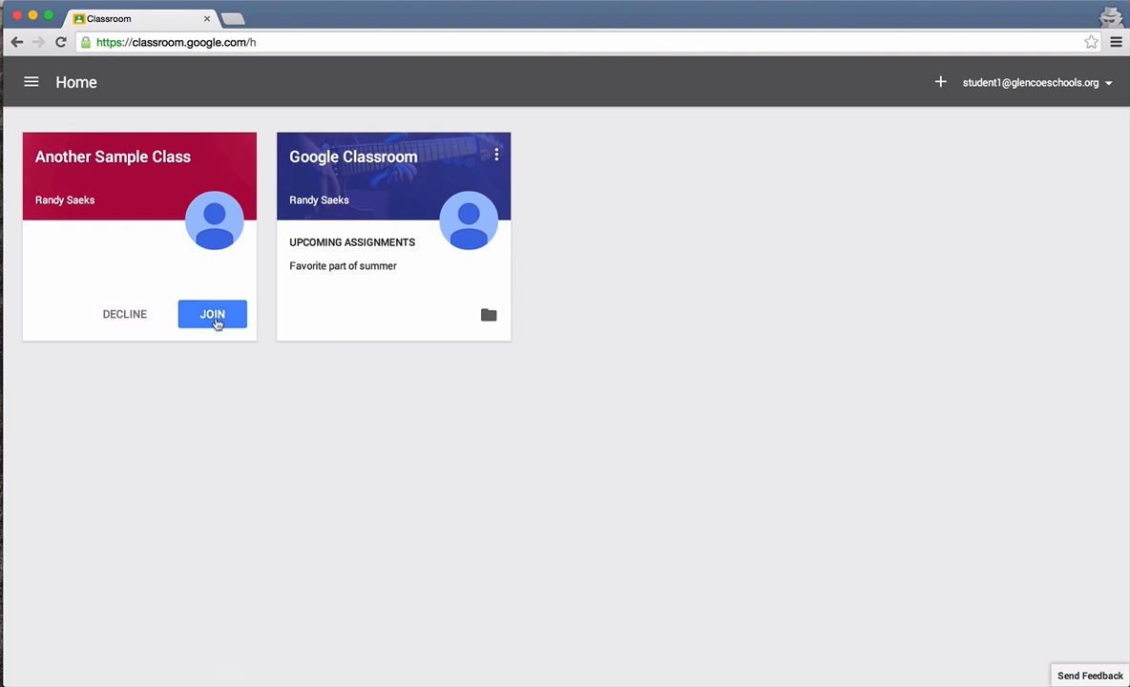
click(213, 316)
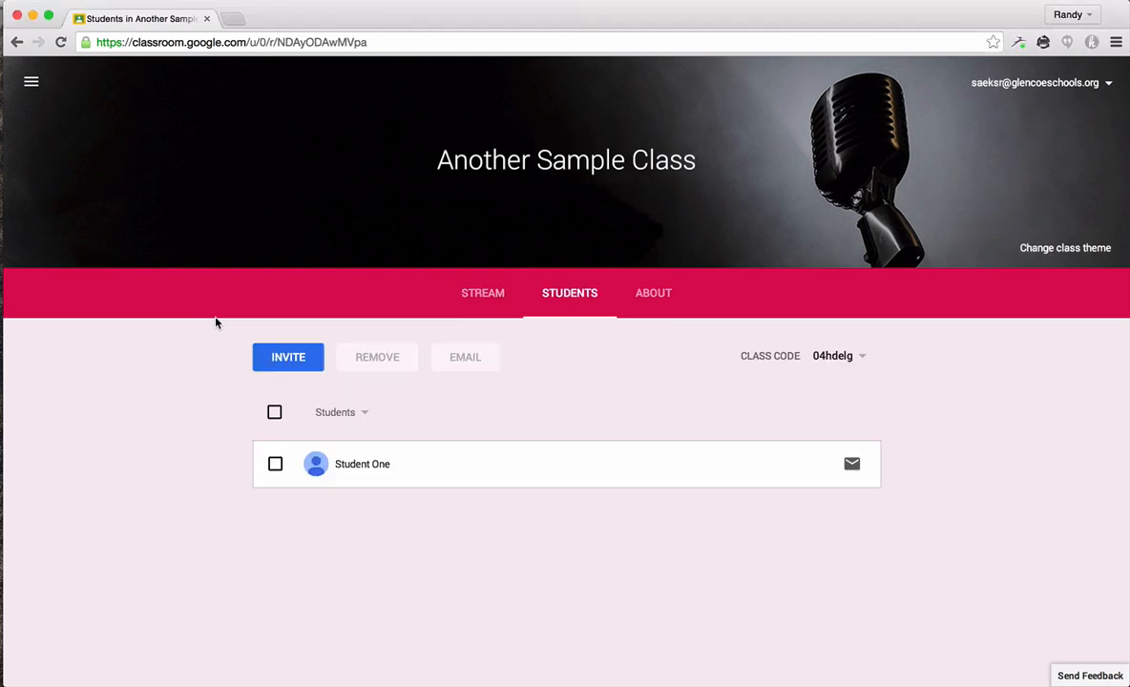
Step: Start a new assignment in the class stream titled "Labor Day Activities"
click(480, 298)
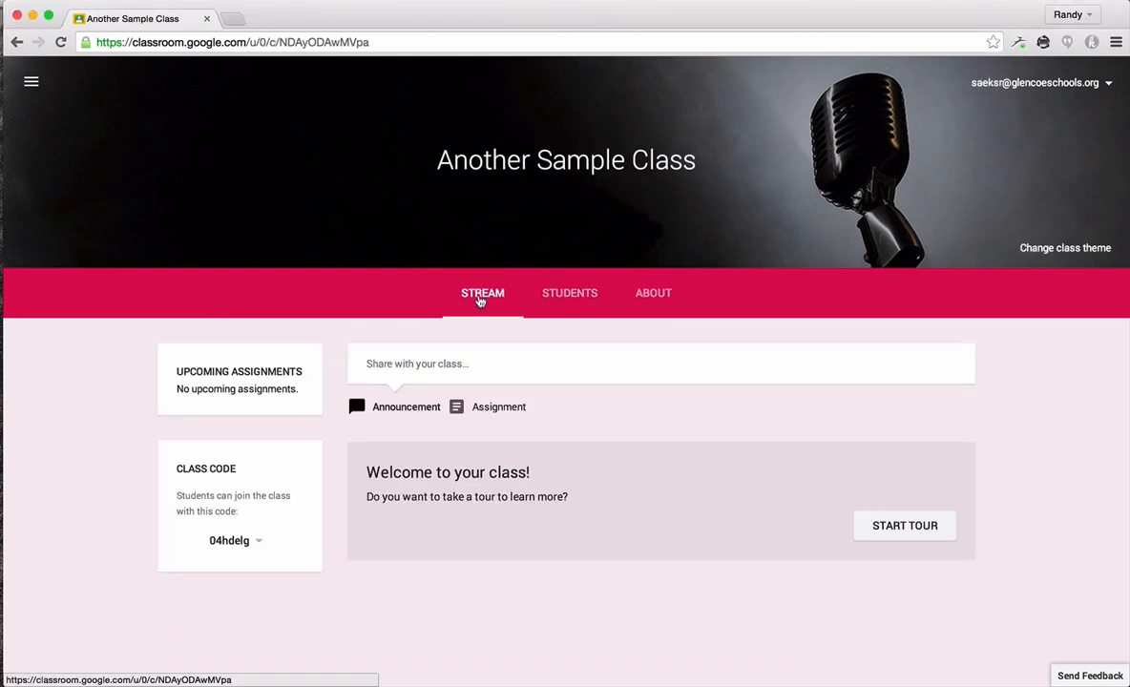
click(492, 409)
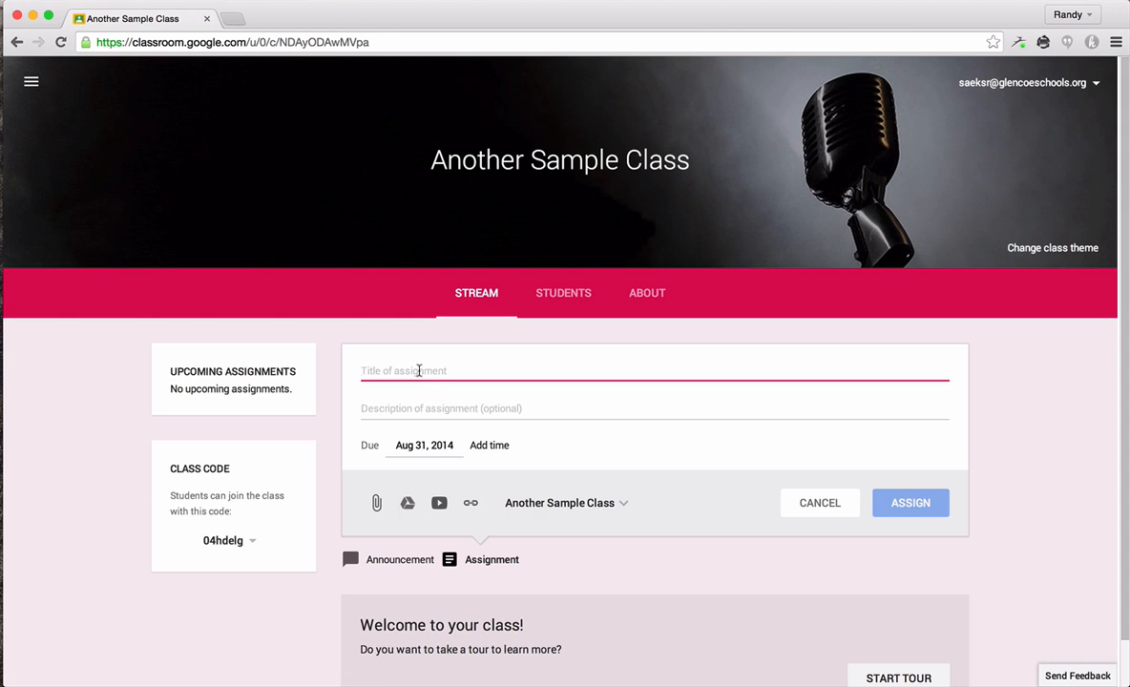
text(Labour Day)
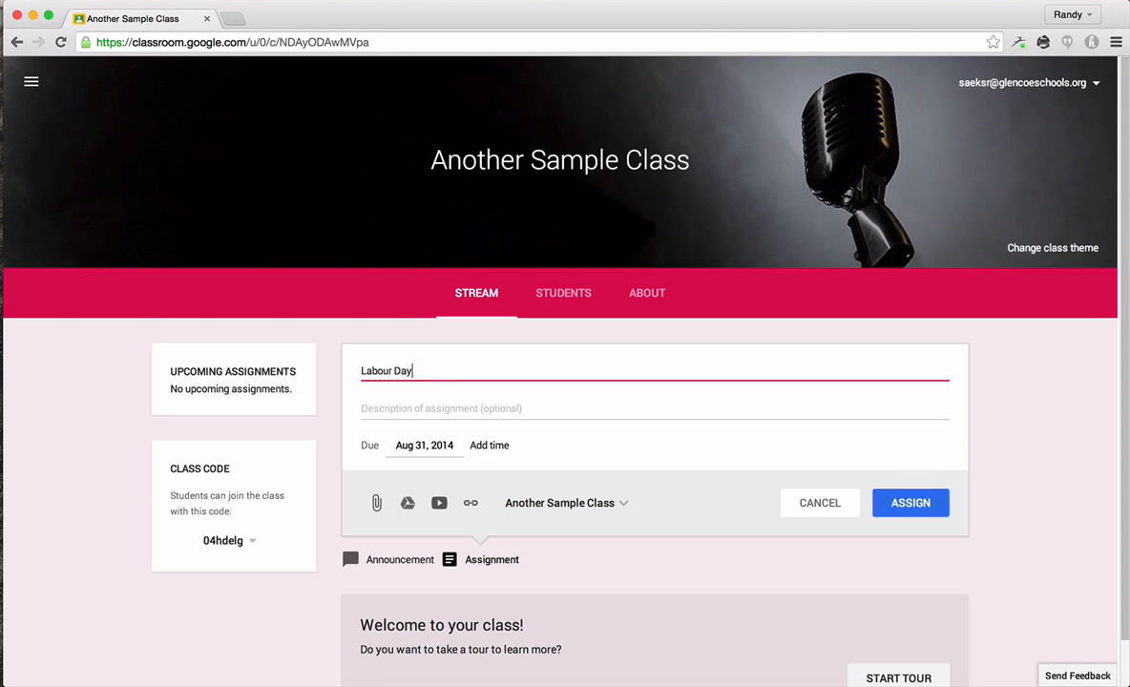
key(Left)
key(Left)
key(Left)
key(Left)
key(BackSpace)
key(End)
text(Activities)
Step: Enter the assignment description "Please share what you did this Labor Day and what it meant to you"
click(429, 413)
text(Ple)
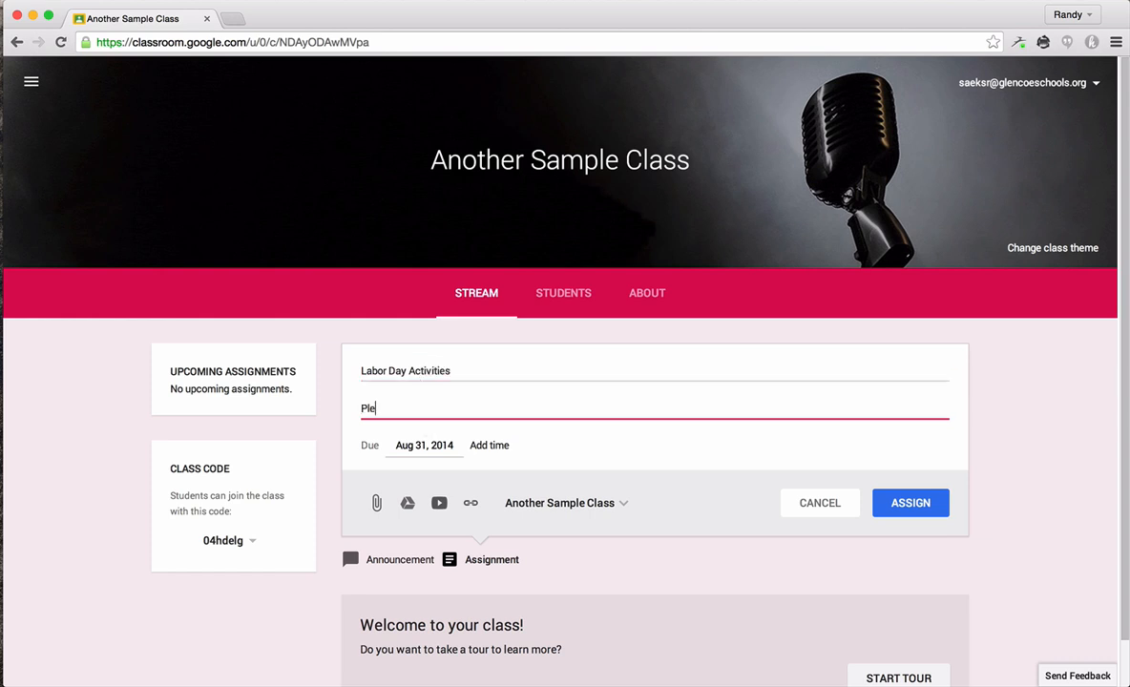
text(ase share what you did this labor)
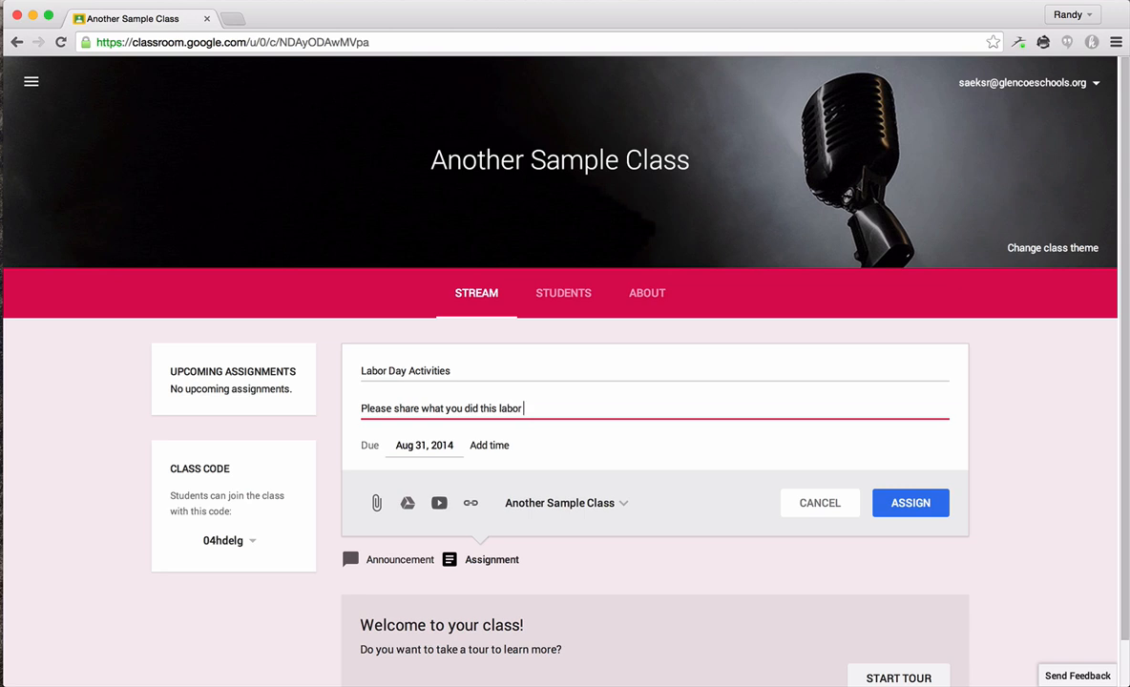
key(BackSpace)
key(BackSpace)
key(BackSpace)
key(BackSpace)
text(Labor Day and what it meant to you)
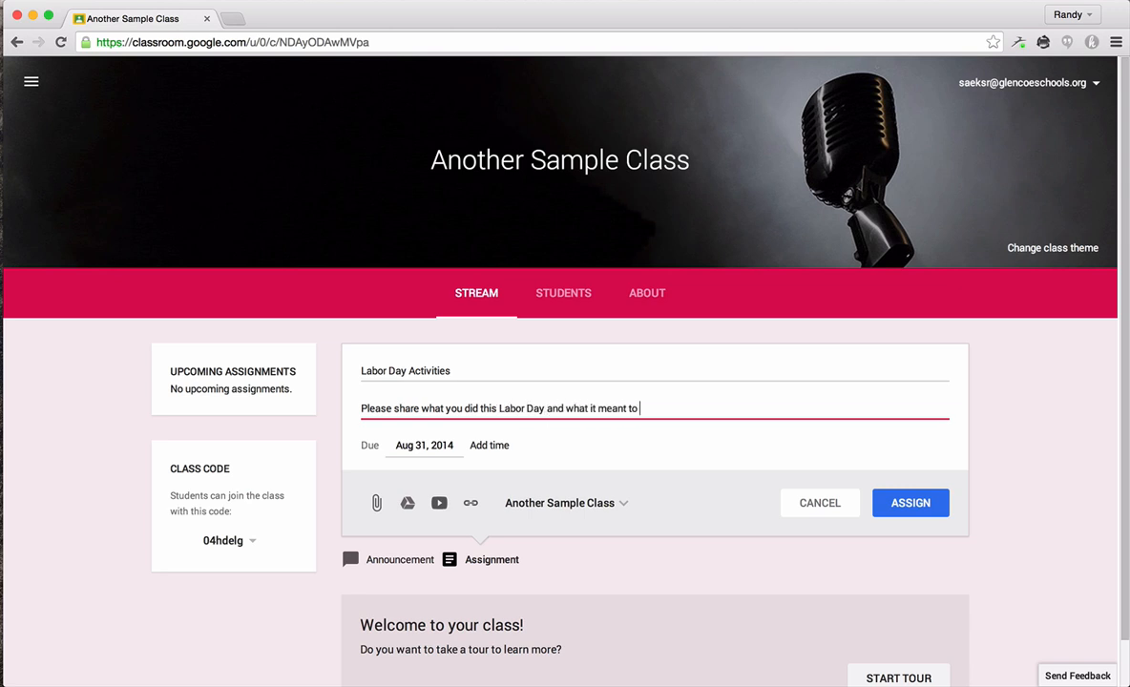
Step: Set the due date to Sep 3, 2014, keep Another Sample Class as the target, and post the assignment
click(411, 439)
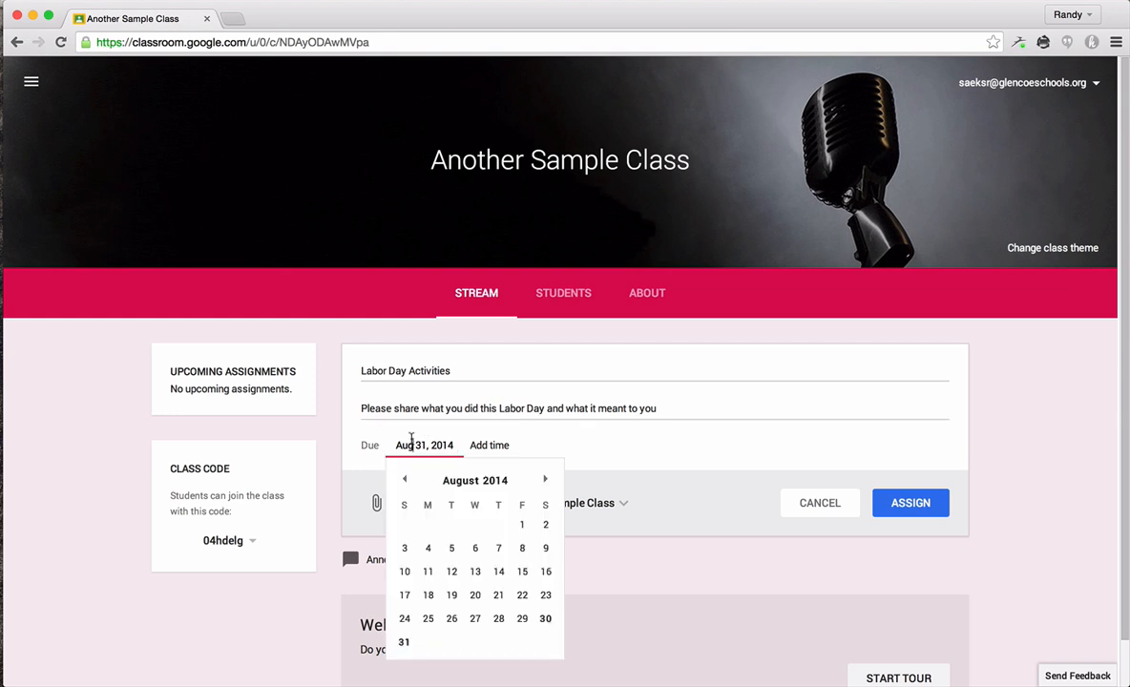
click(546, 479)
click(474, 524)
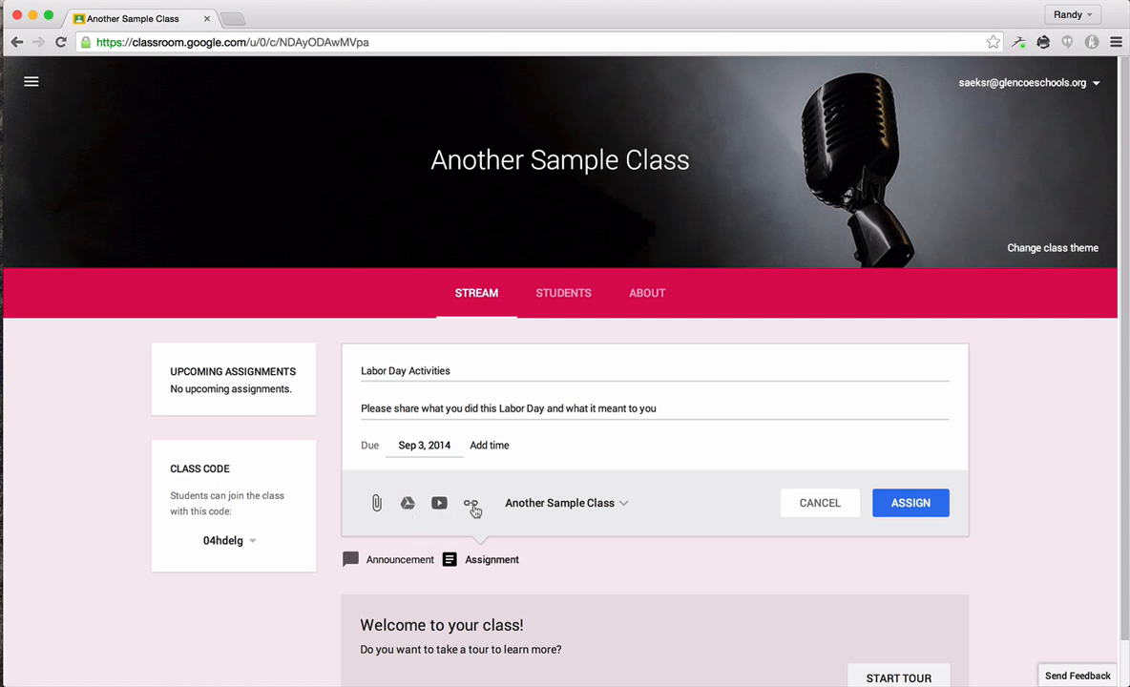
click(625, 514)
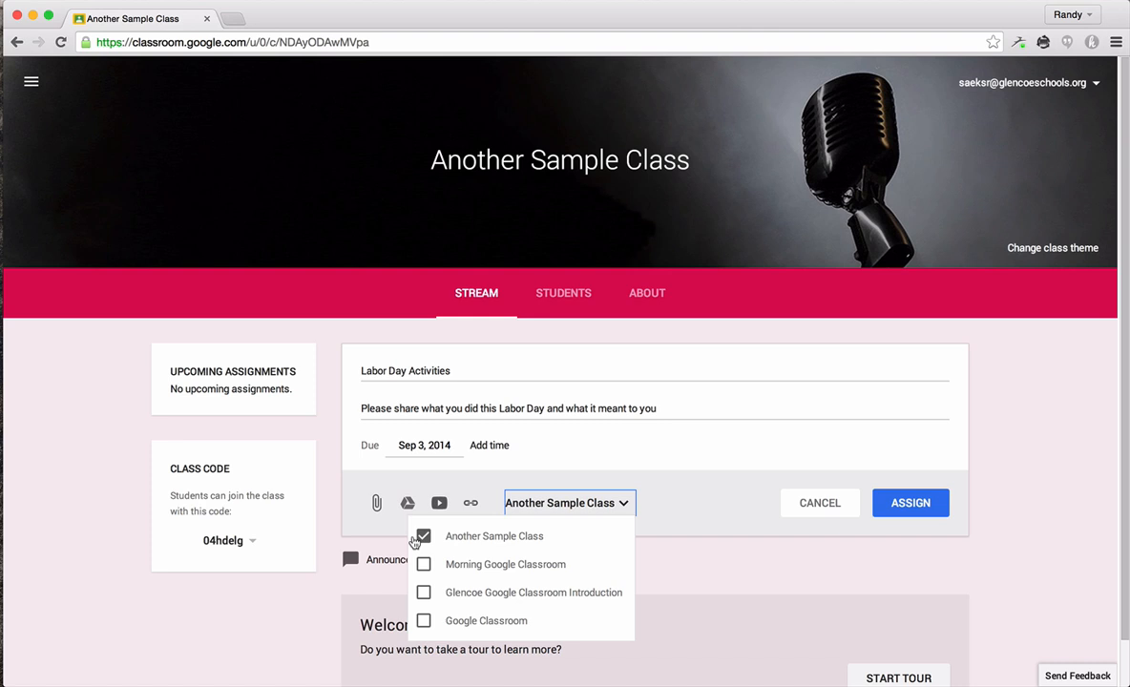
click(653, 509)
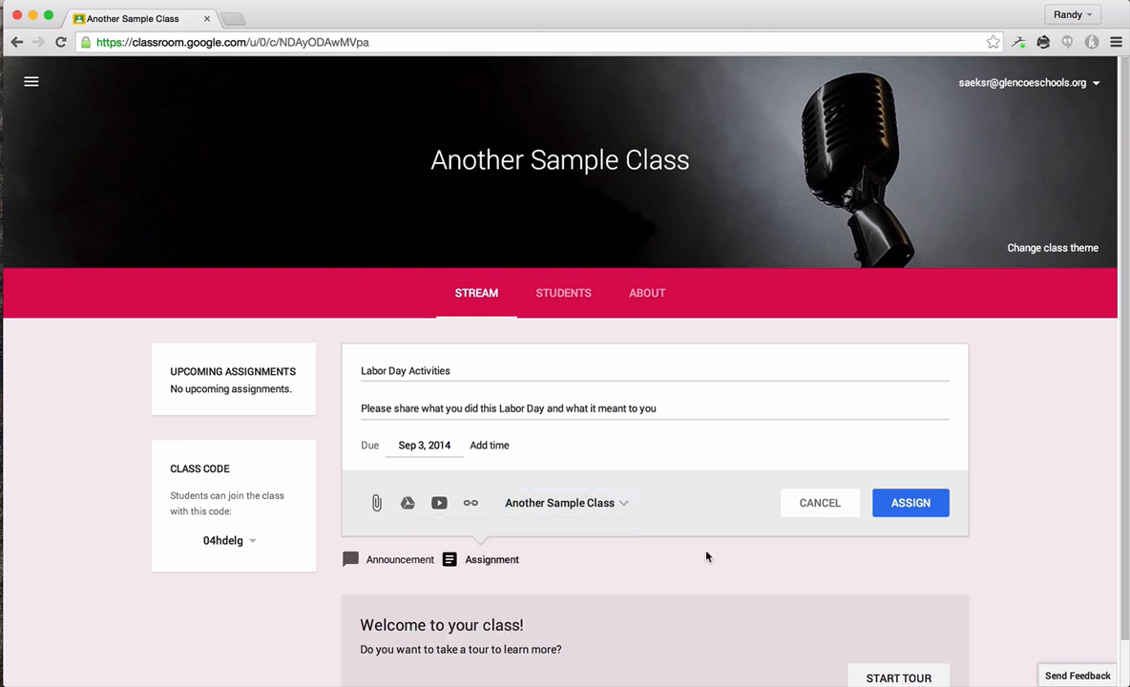
click(897, 513)
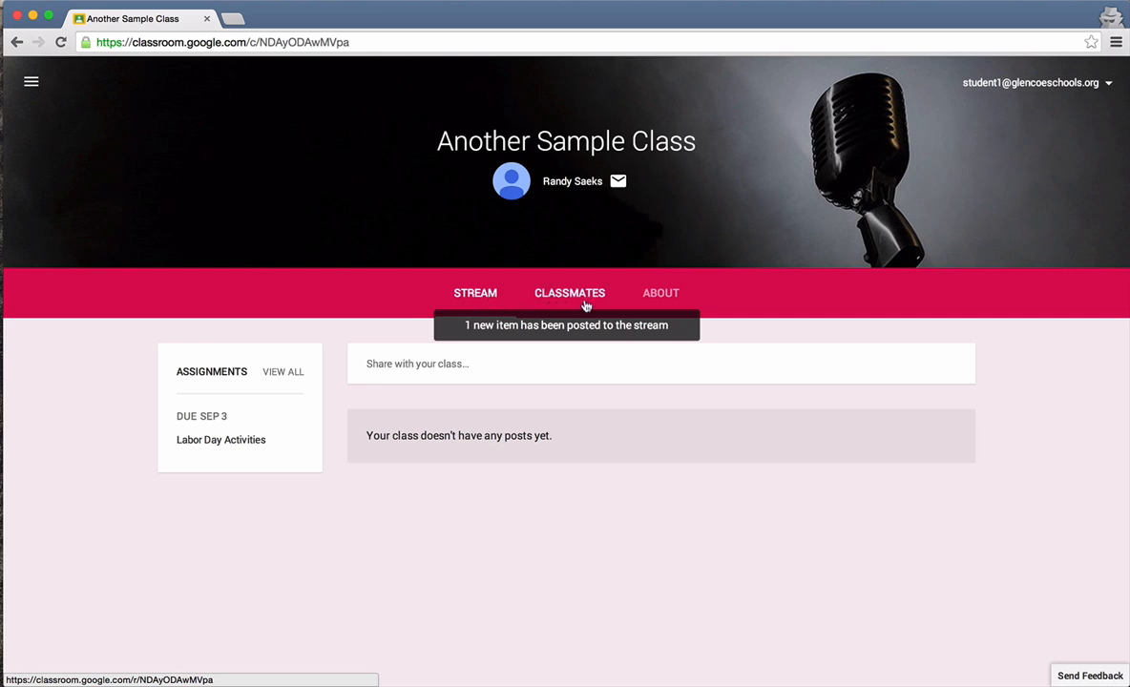
Step: Reload the student's class stream and open the student's assignments list, checking the class filter options
click(699, 39)
key(Return)
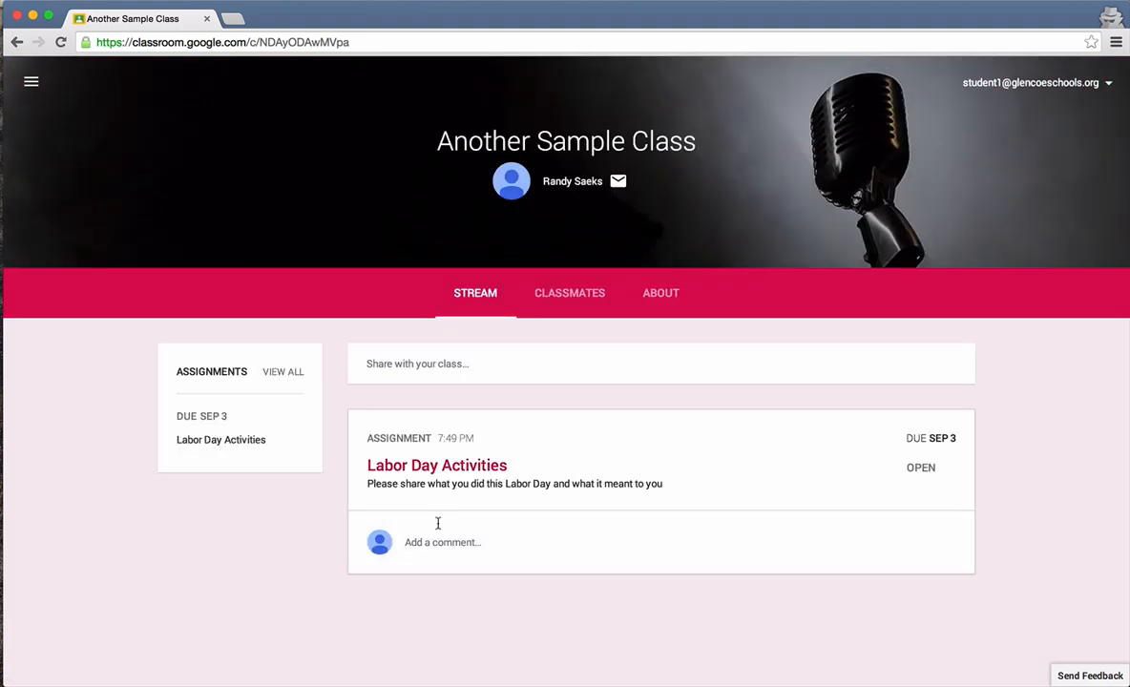
click(33, 84)
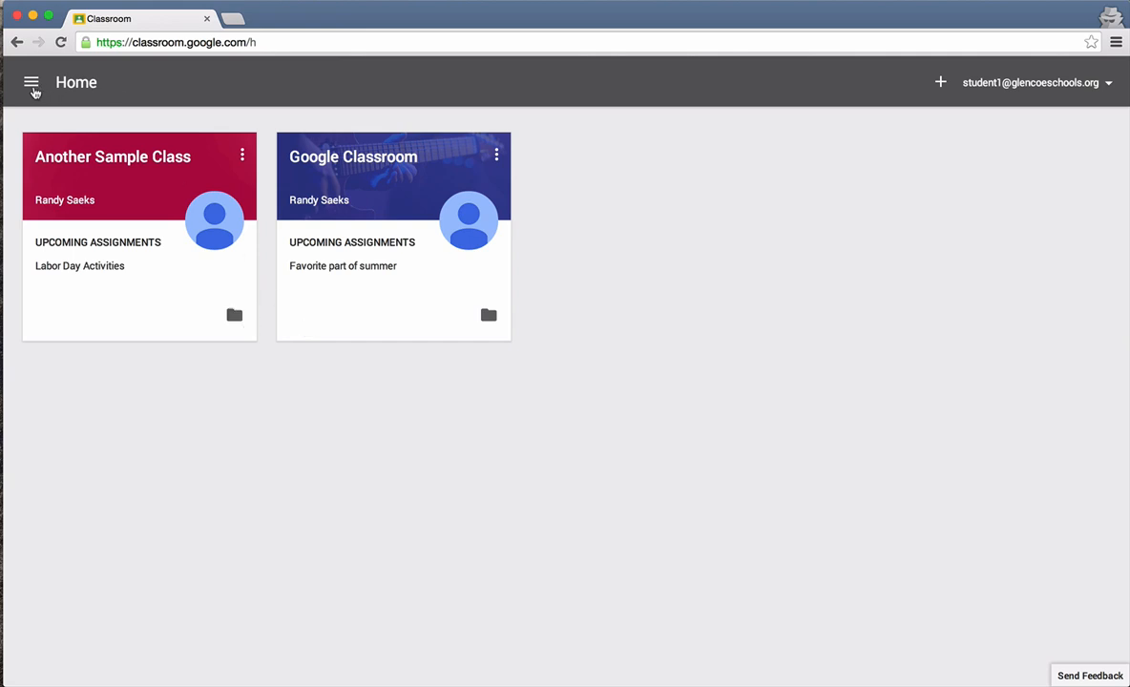
click(32, 84)
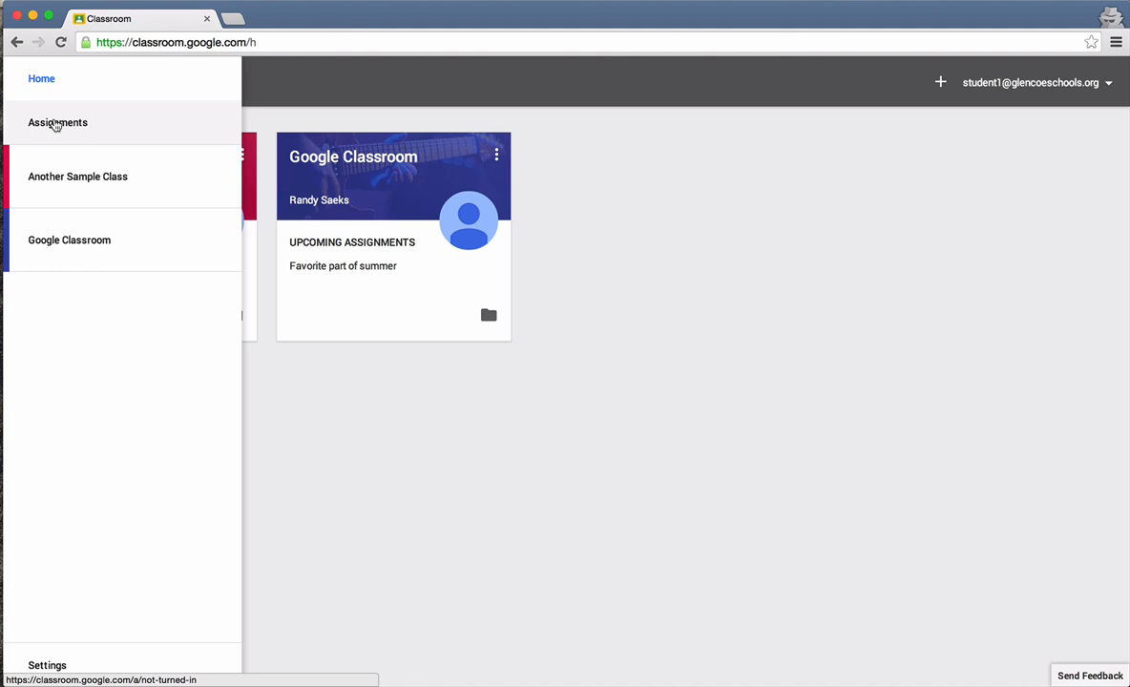
click(92, 131)
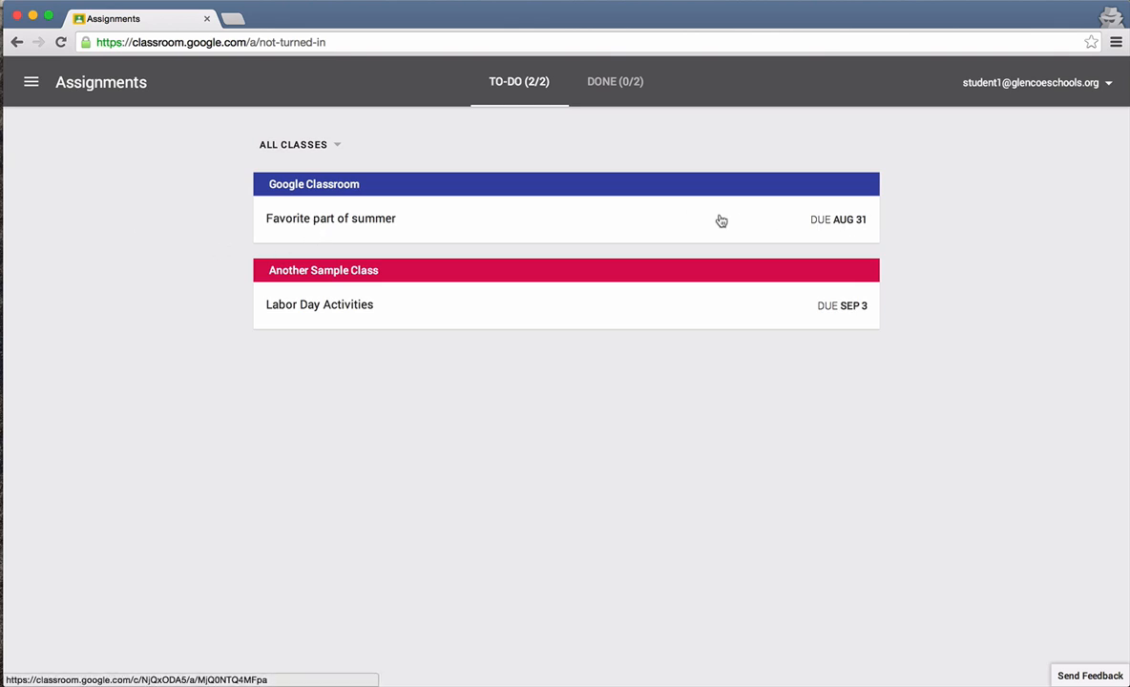
click(340, 153)
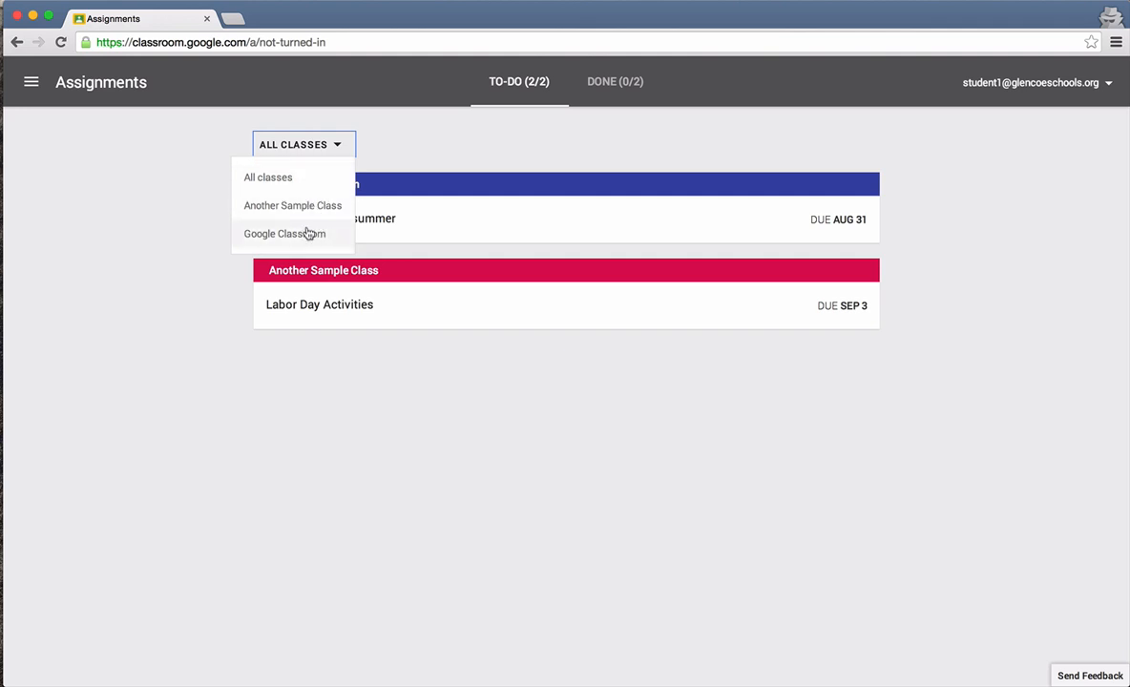
click(202, 223)
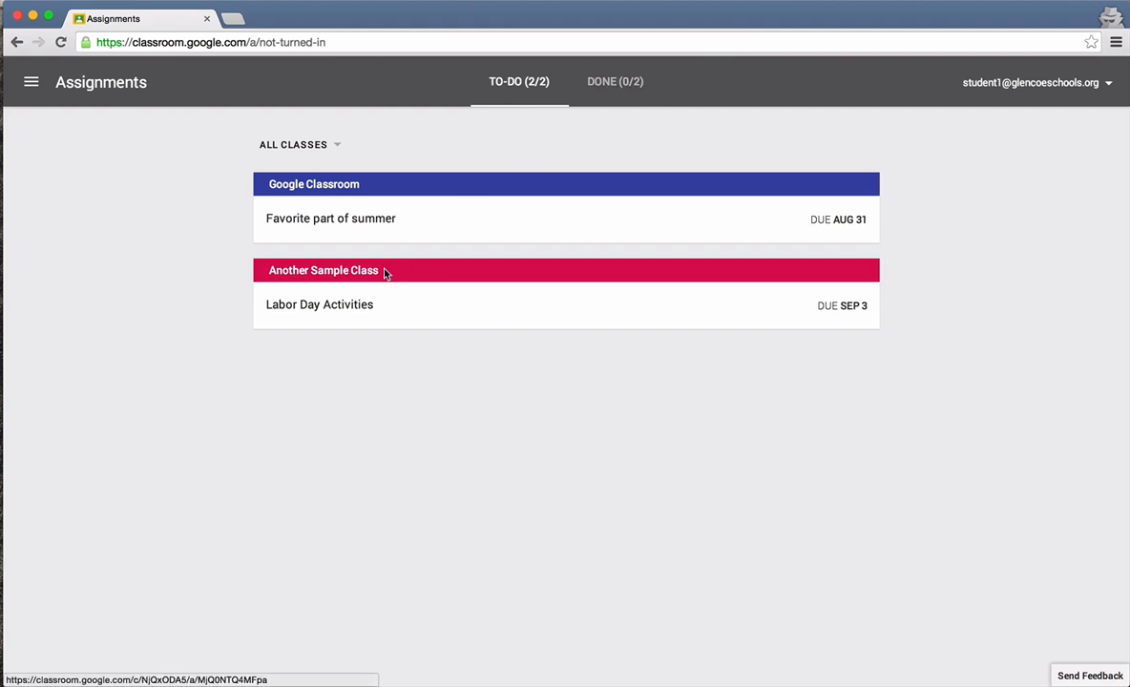
Step: Open the Labor Day Activities assignment, create a new Document for it, and open that document
click(341, 306)
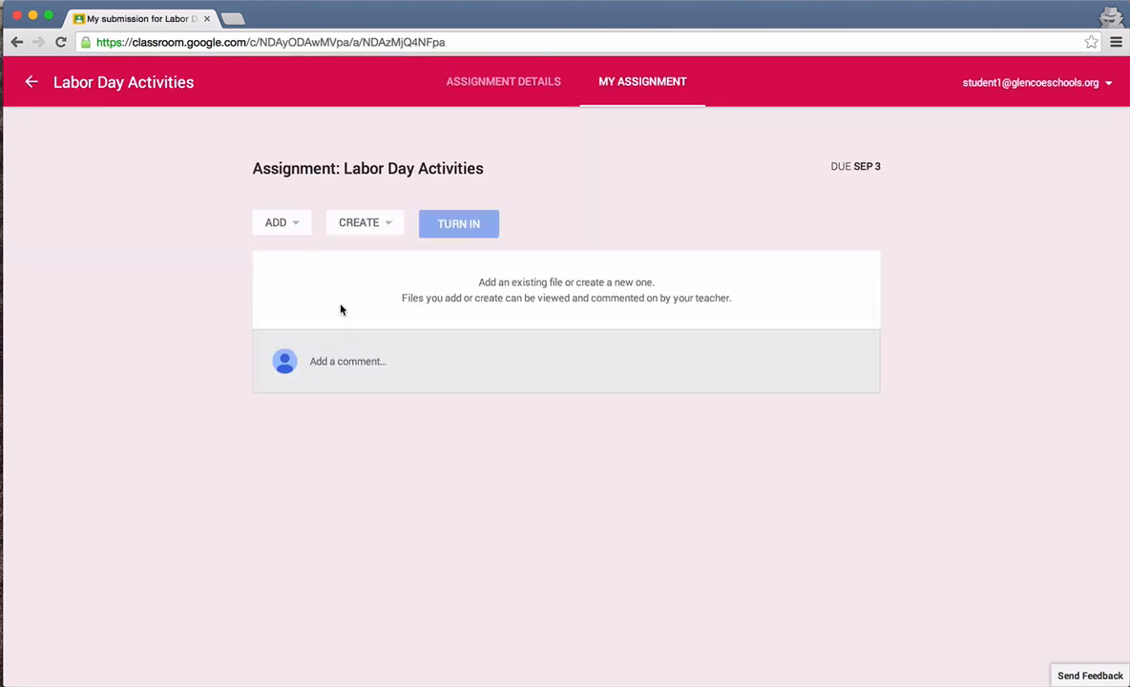
click(372, 222)
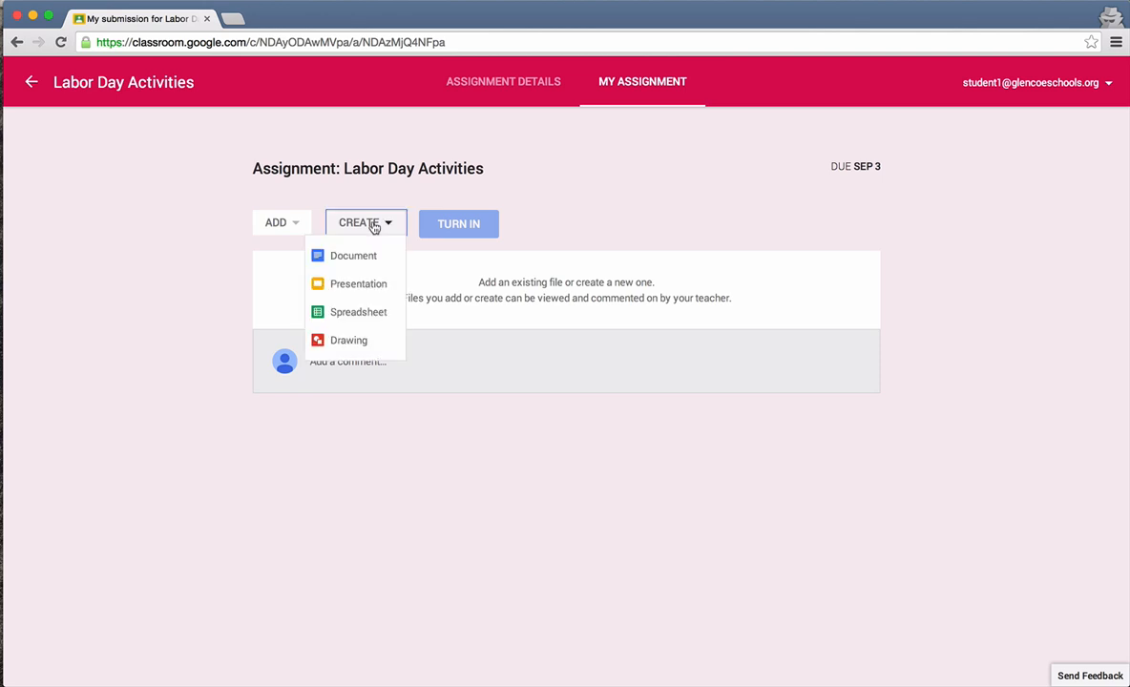
click(373, 257)
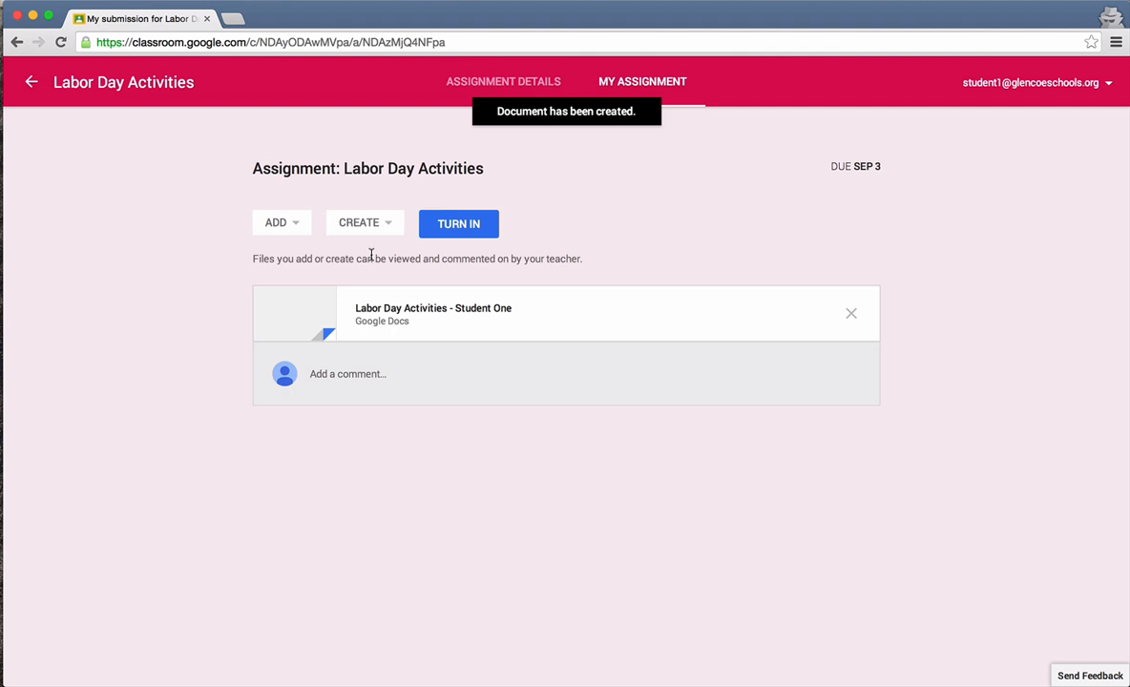
click(438, 315)
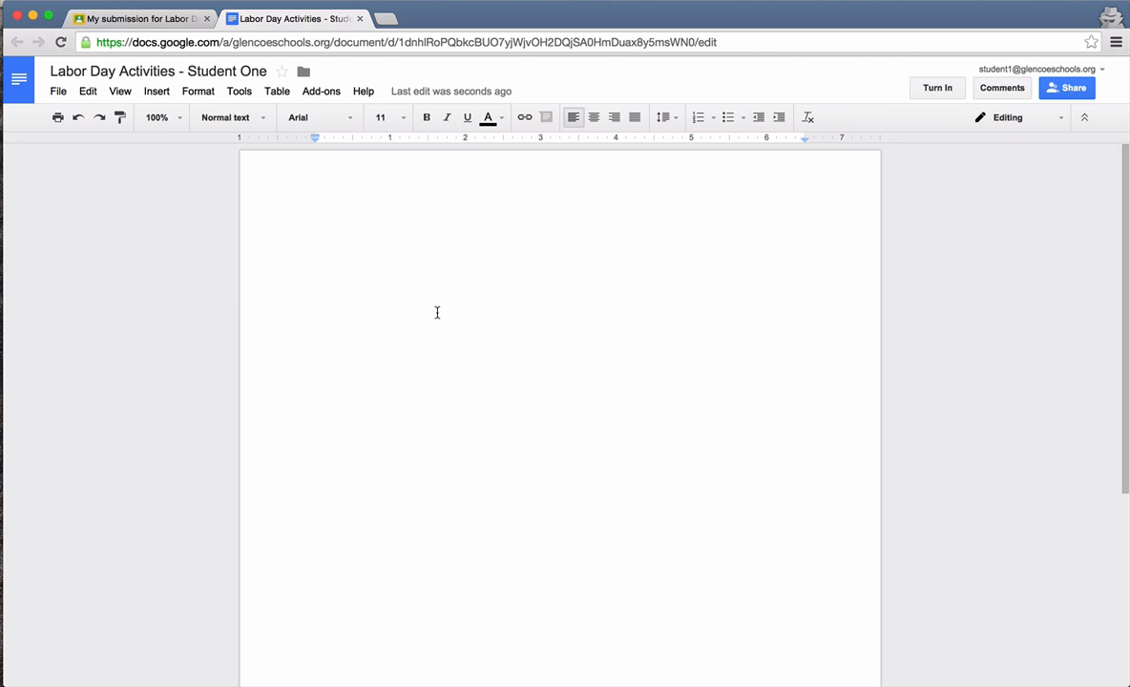
Step: Write "This Labor Day I used the time to relax." in the document
text(This la)
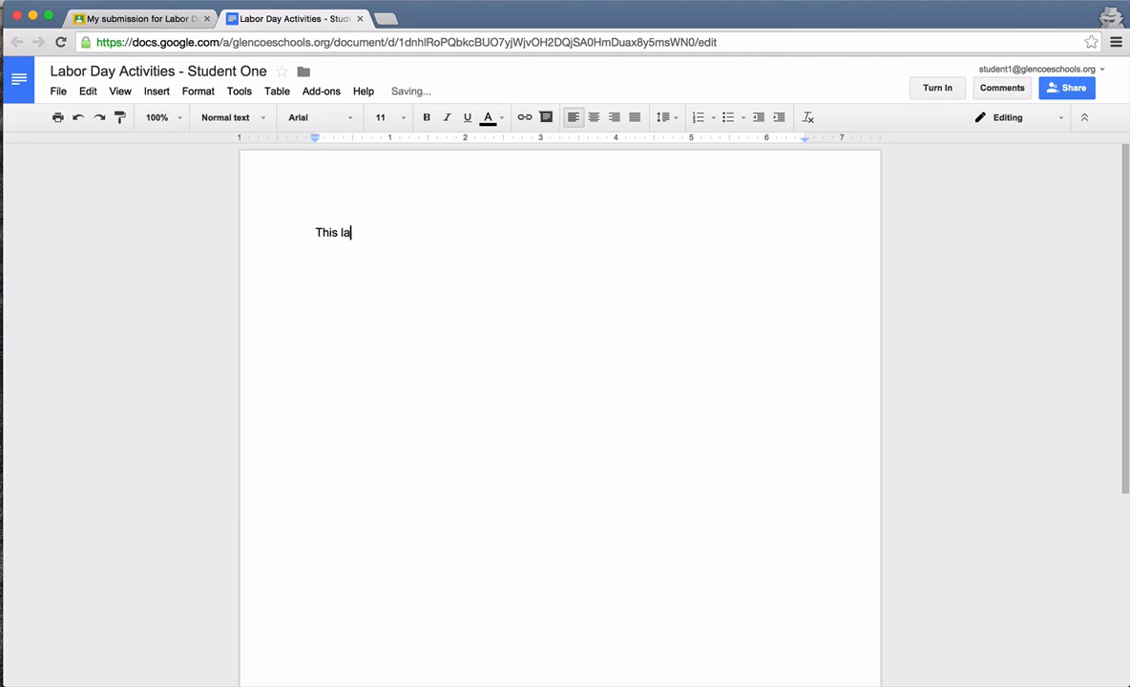
key(BackSpace)
key(BackSpace)
text(Labor Day I used)
key(BackSpace)
key(BackSpace)
key(BackSpace)
key(BackSpace)
key(BackSpace)
key(BackSpace)
text(I used the time to relax.)
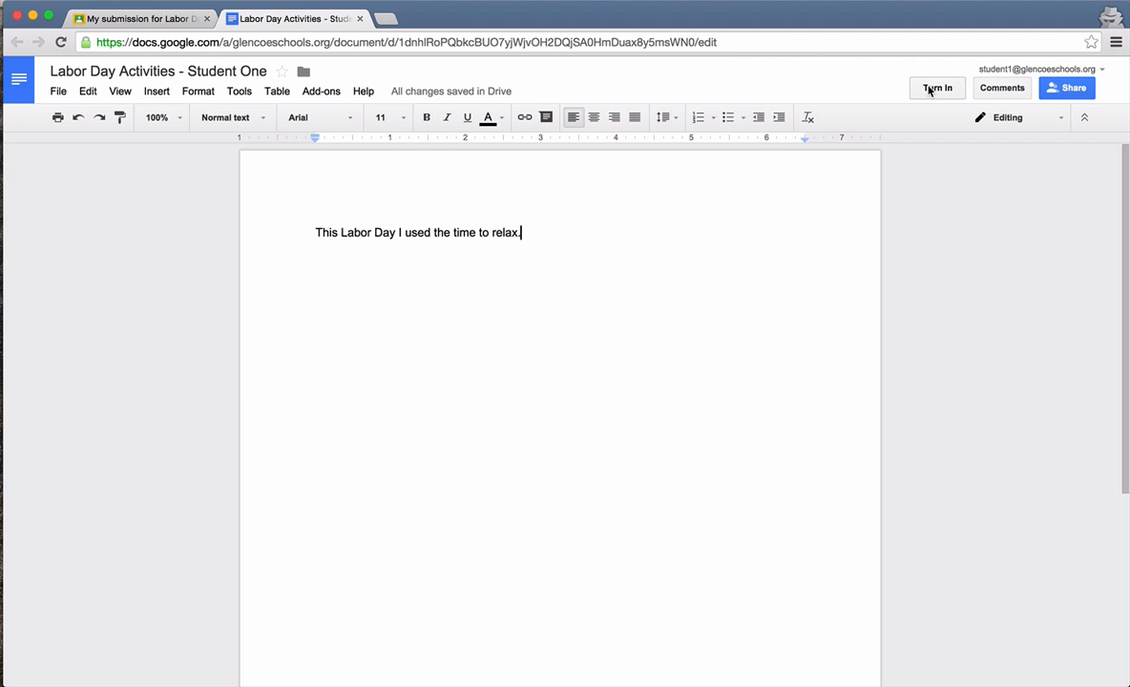
Step: Turn in the assignment with the attached document
click(931, 88)
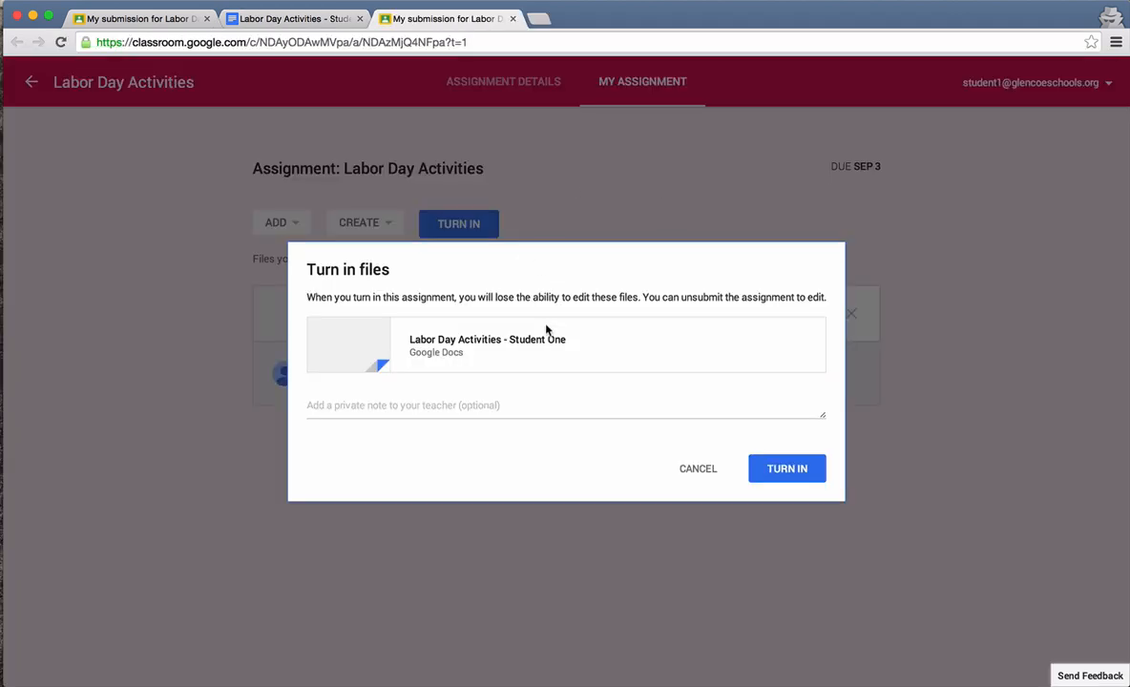
click(417, 407)
click(454, 466)
click(791, 477)
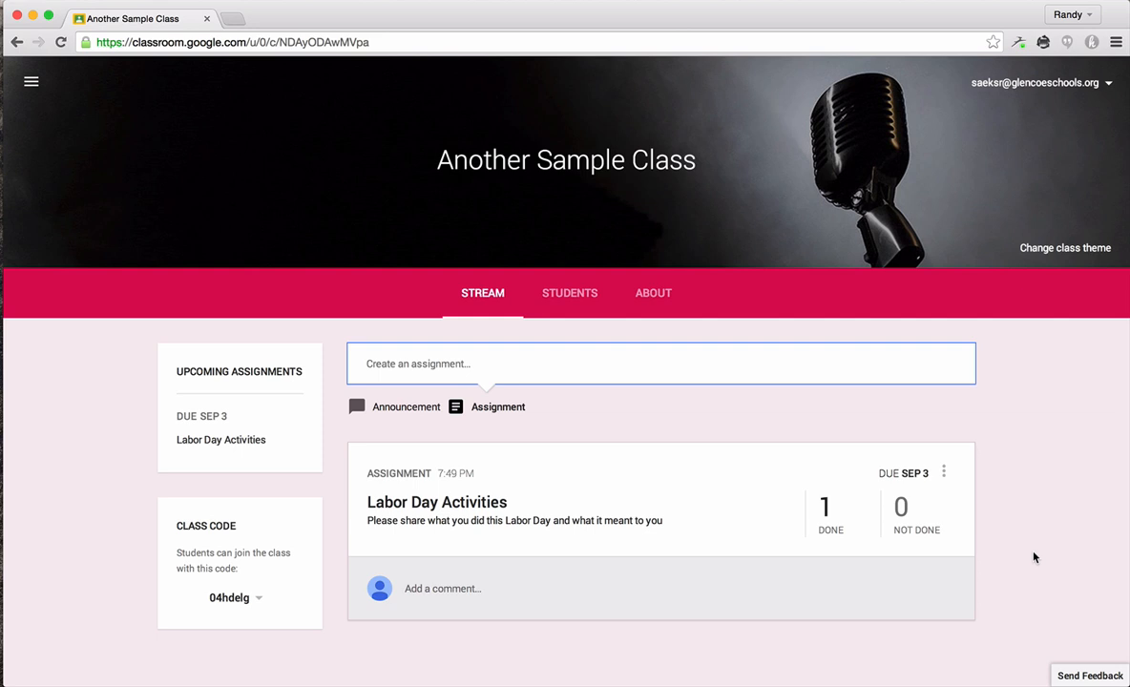
Step: Open the Labor Day Activities assignment's status and set its point value to 5
click(477, 504)
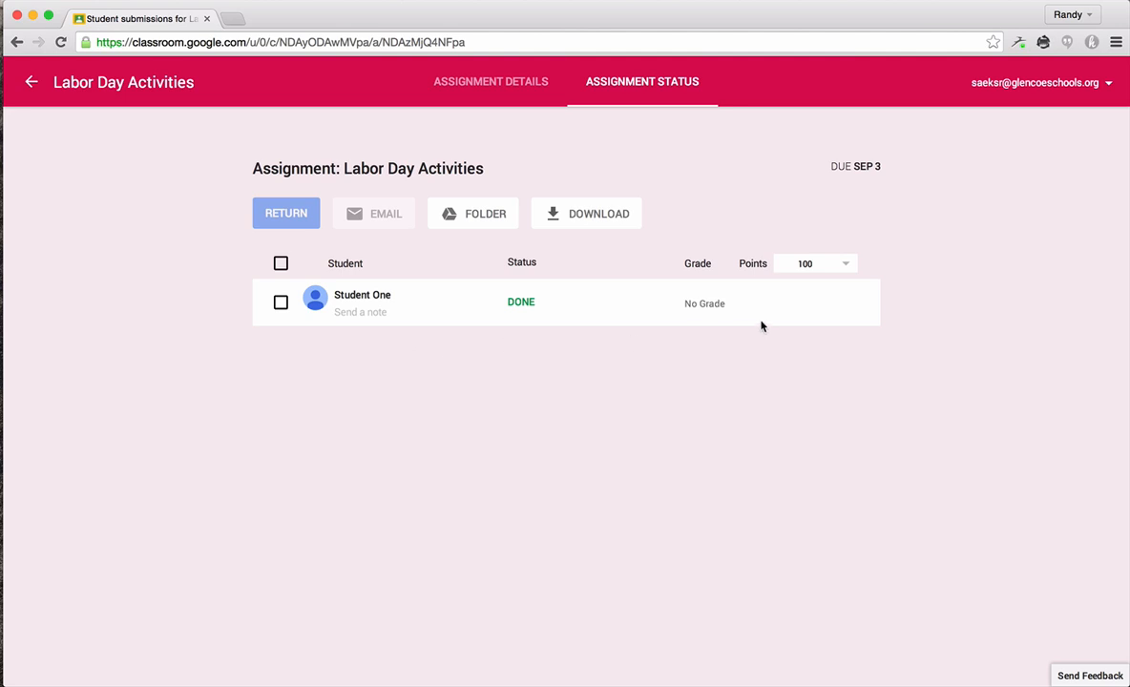
click(848, 267)
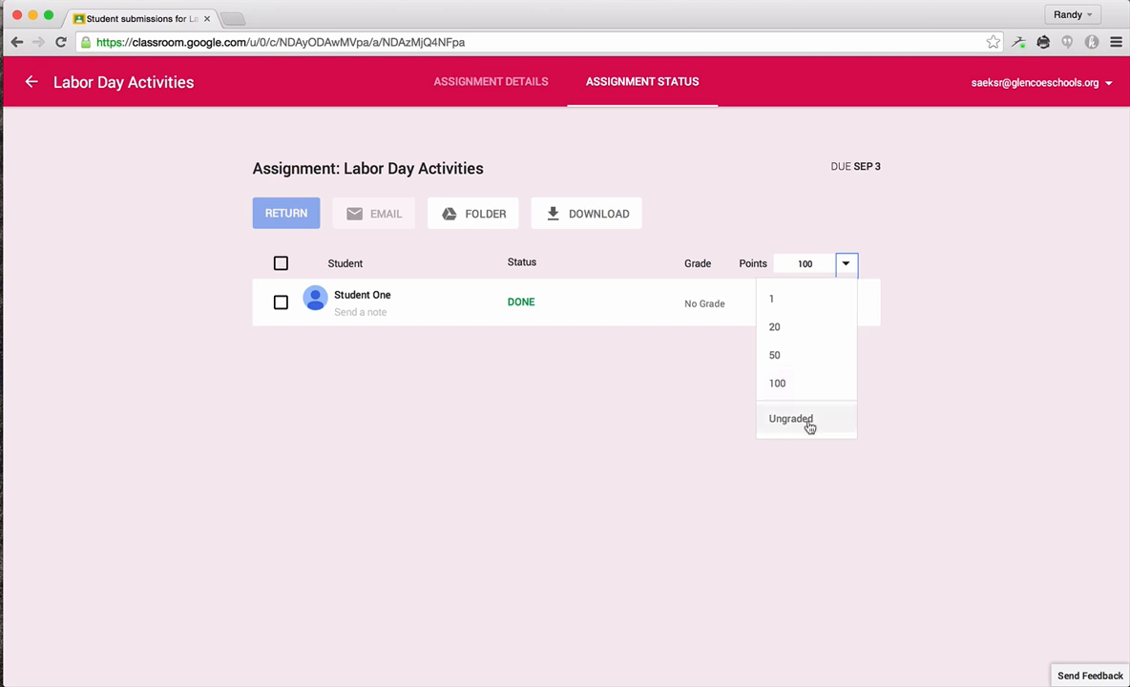
drag(820, 262, 785, 263)
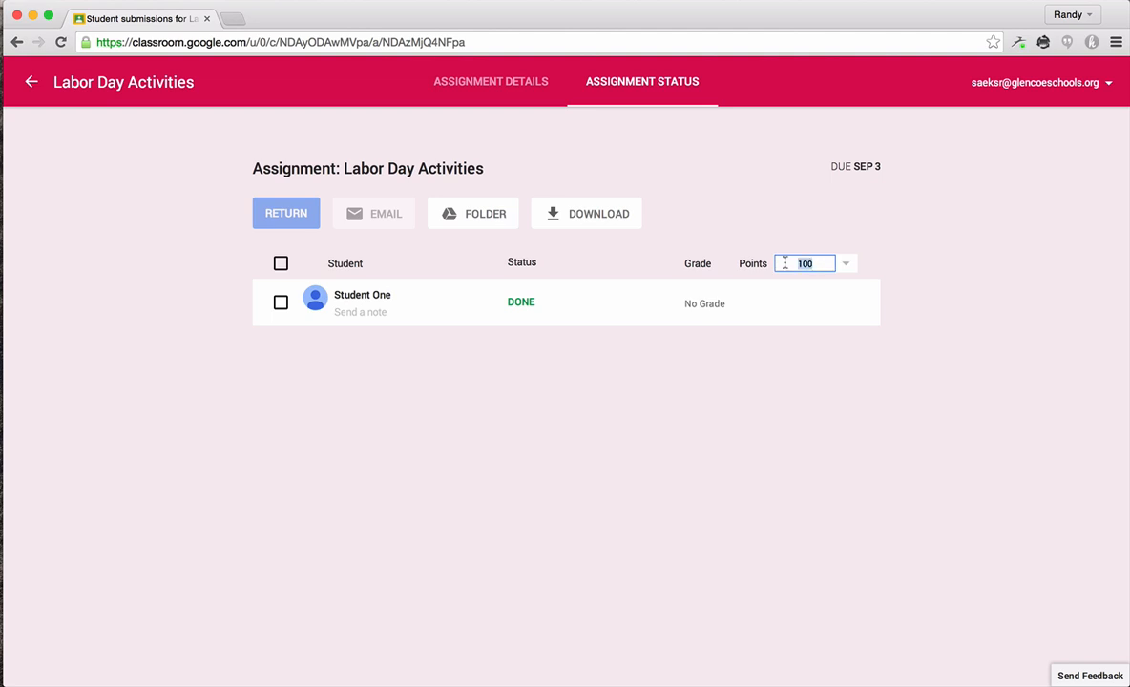
text(5)
click(1035, 223)
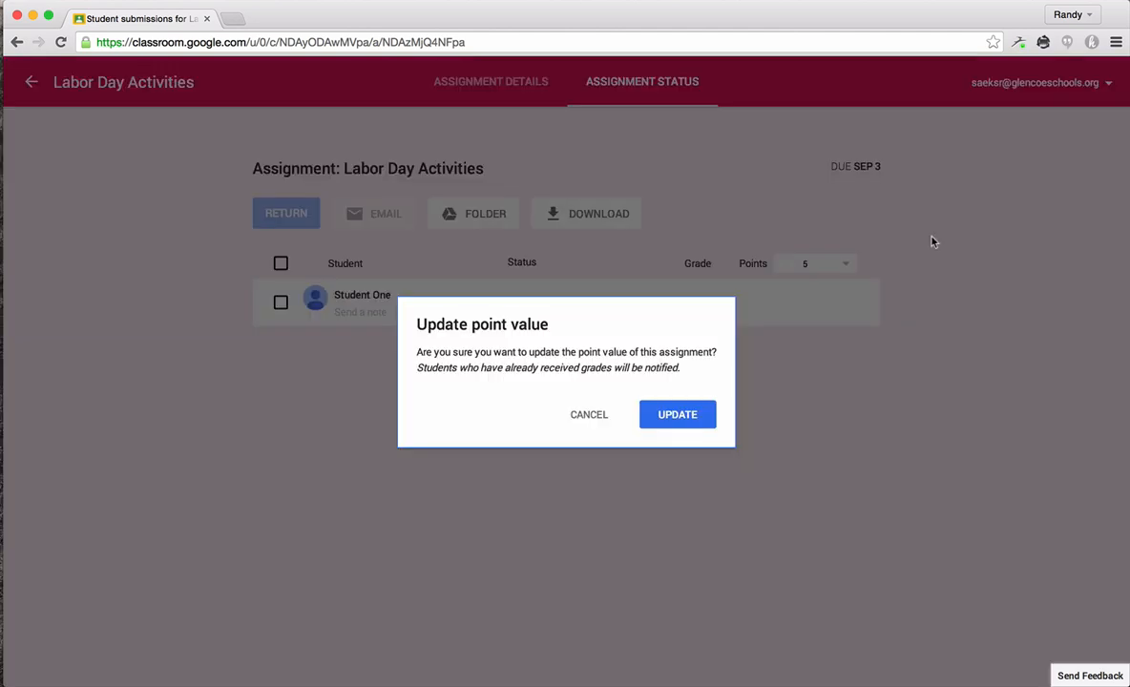
click(682, 417)
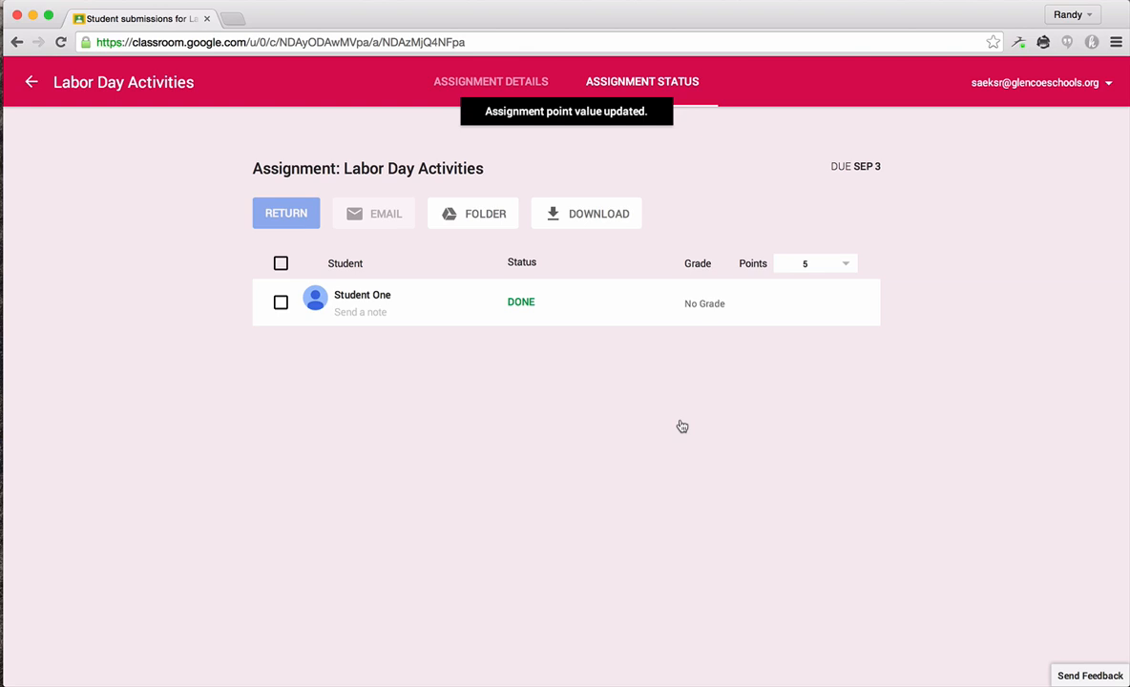
Step: Expand the student's submission and view its submission history
click(438, 303)
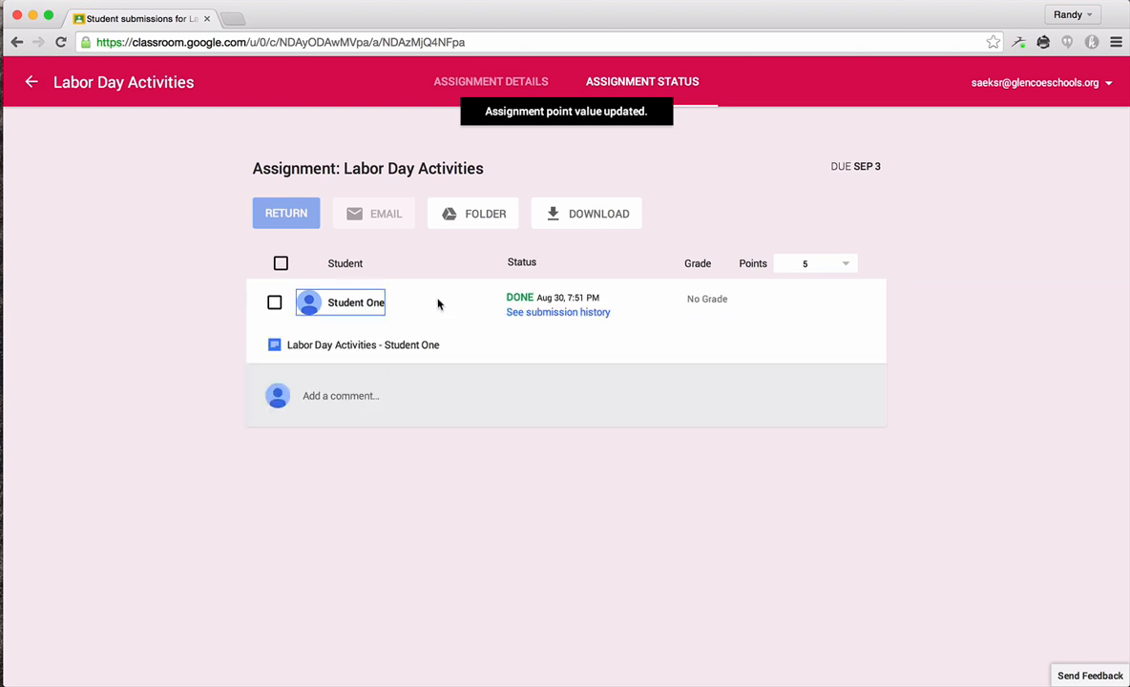
click(527, 315)
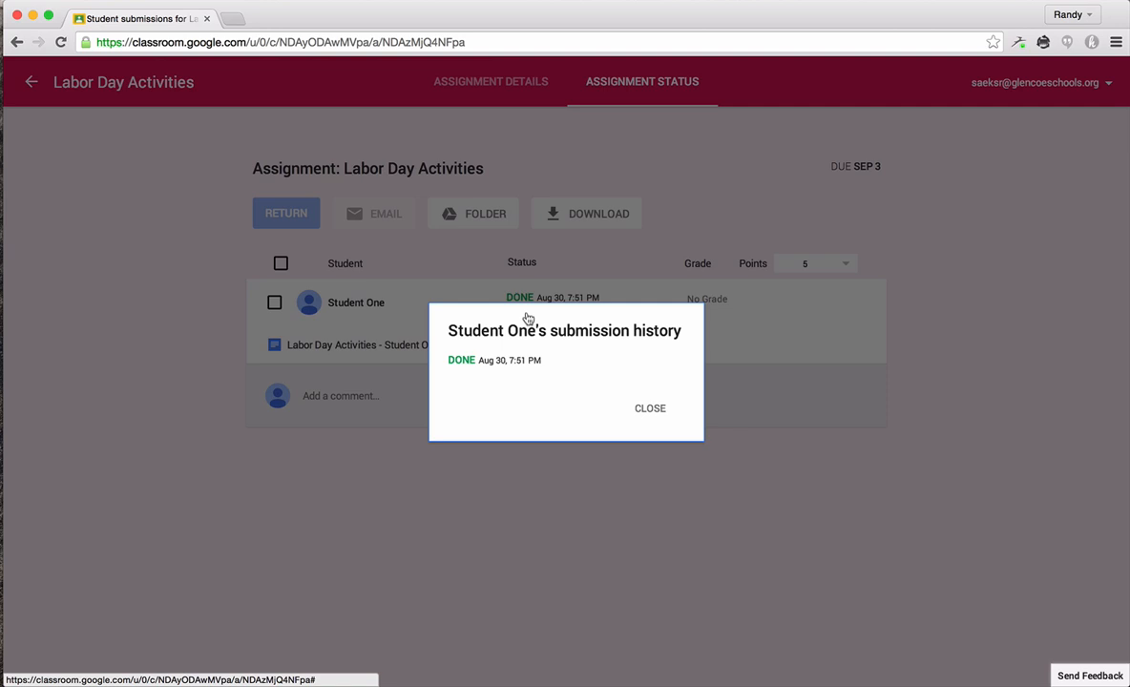
click(650, 410)
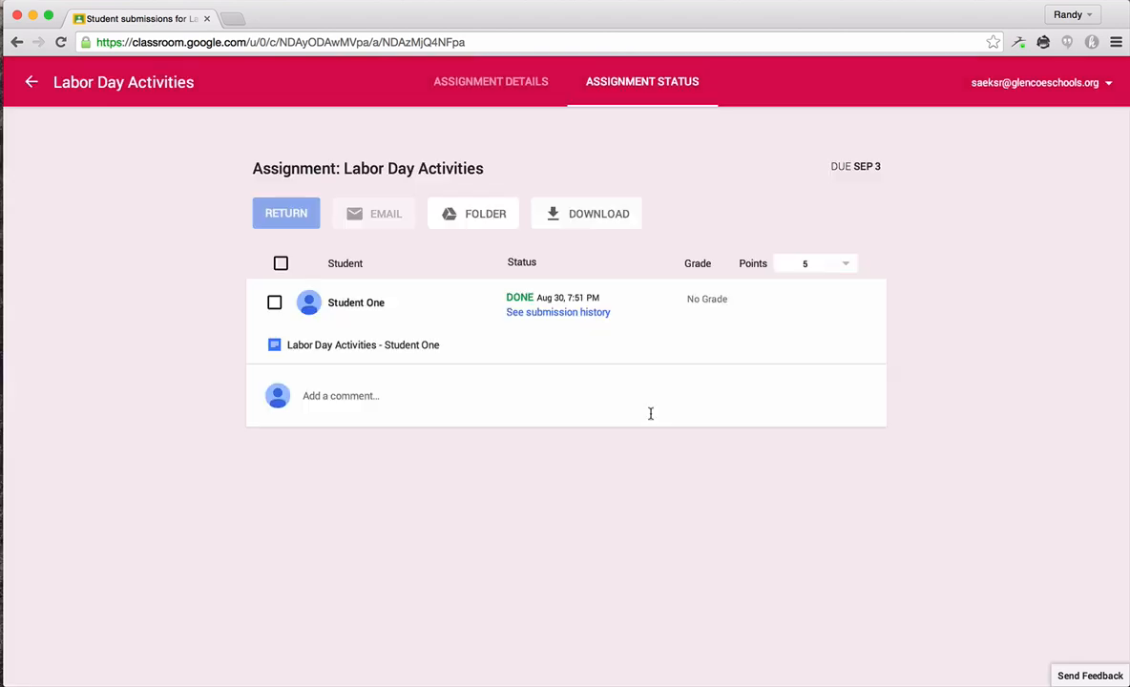
Step: Open the student's document, comment "This is a great opening sentence!" on the sentence, and close the tab
click(353, 349)
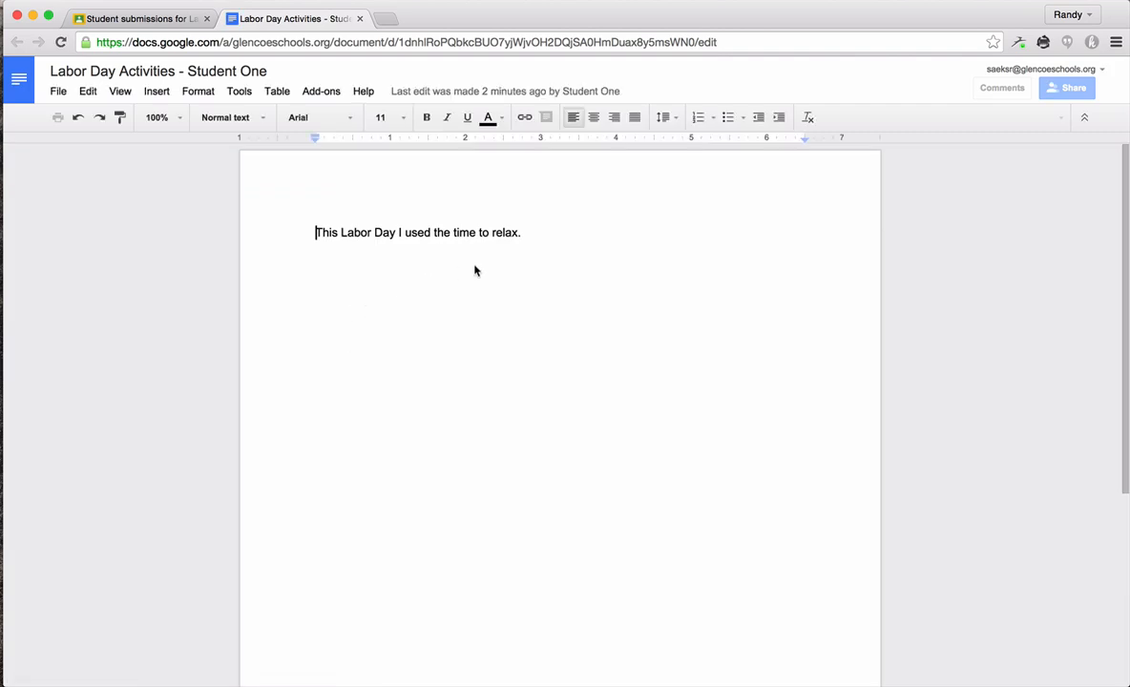
click(549, 233)
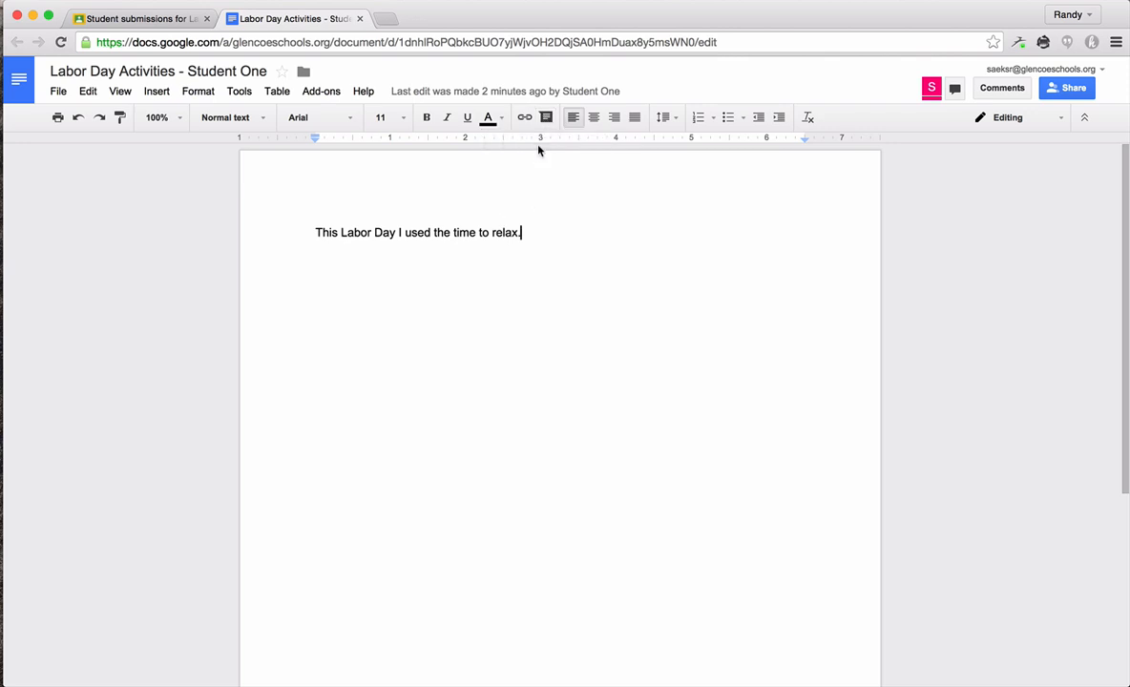
drag(543, 232, 276, 231)
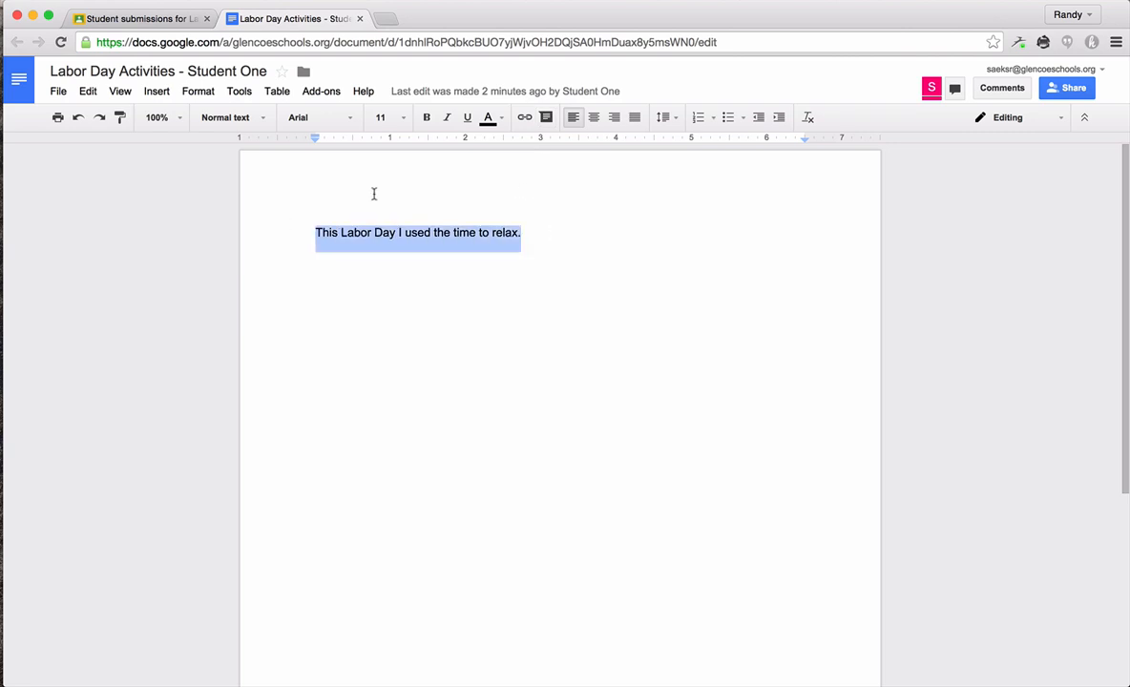
click(547, 118)
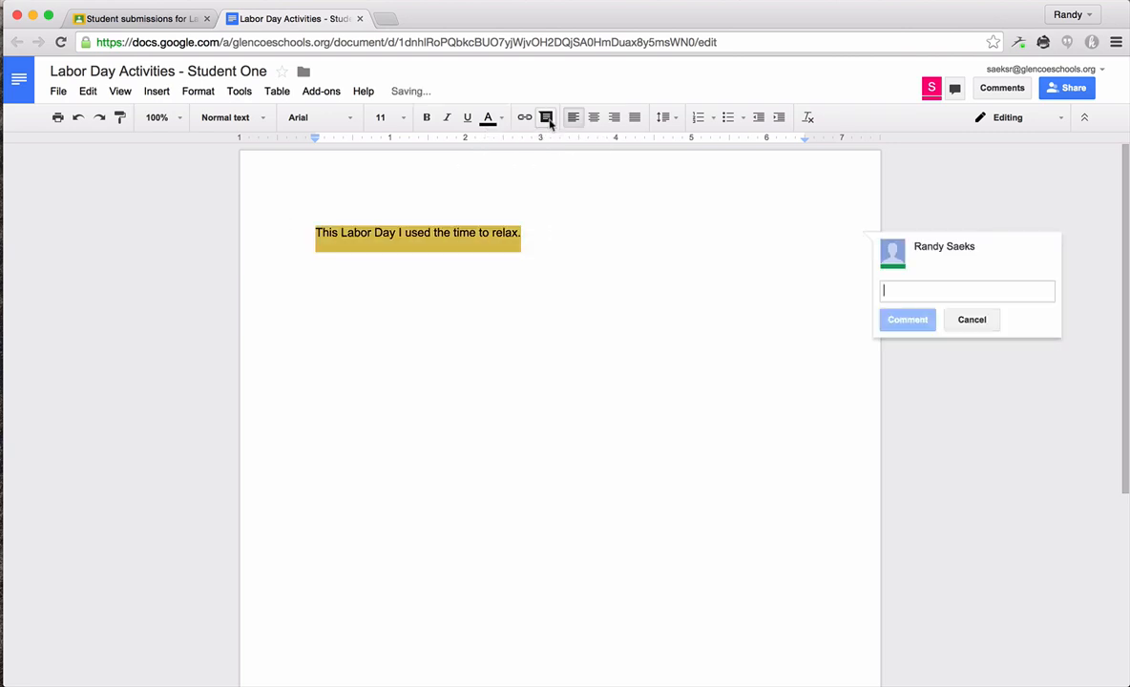
text(This is a great )
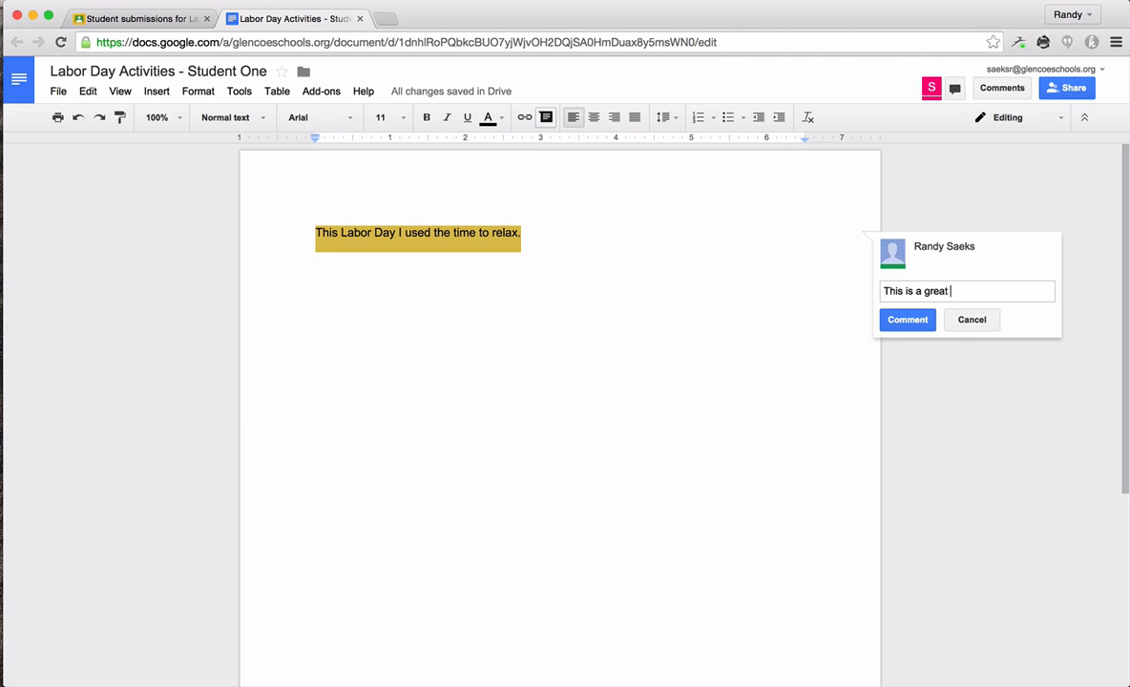
text(opening sentence!)
click(902, 320)
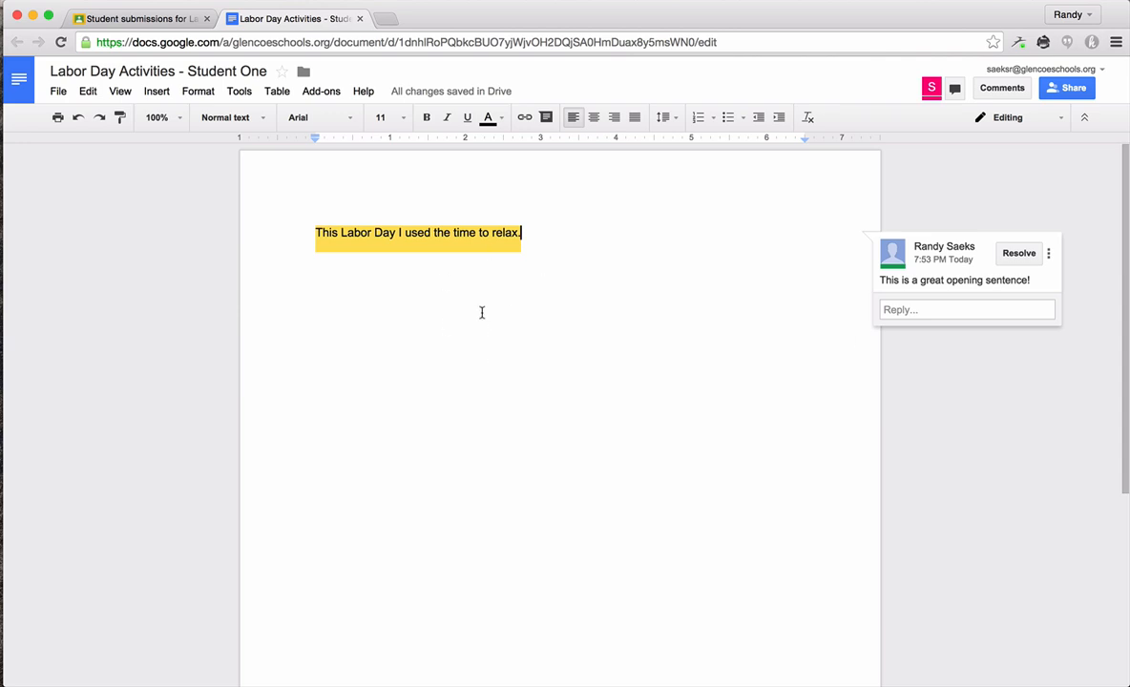
click(361, 19)
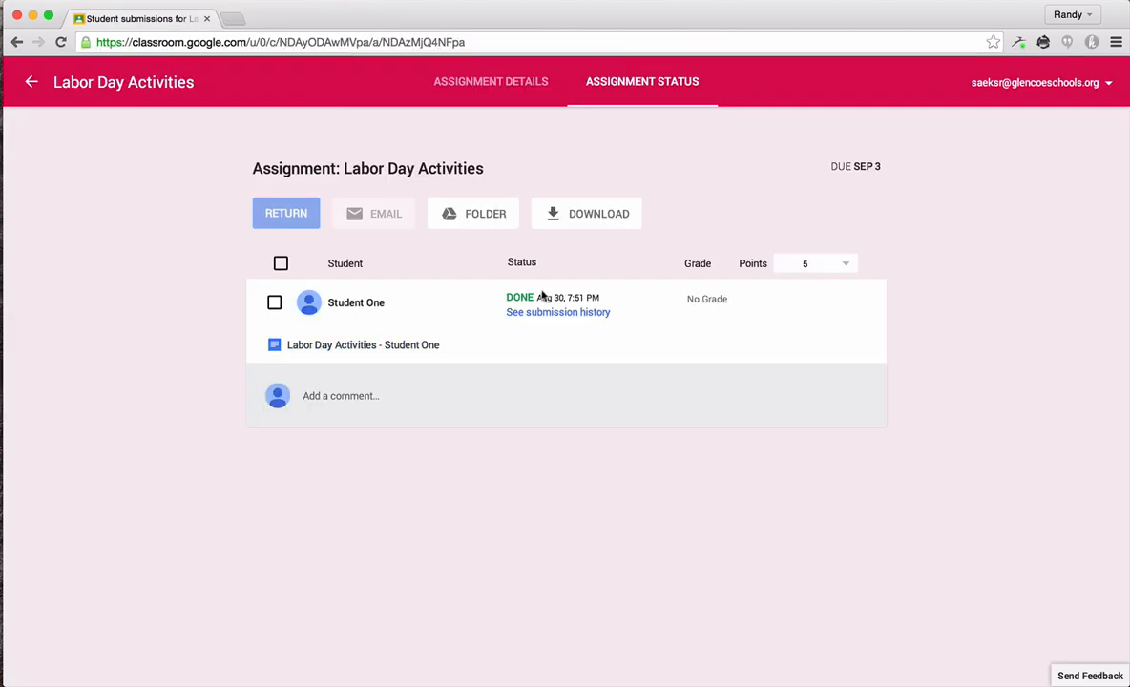
click(703, 300)
text(4)
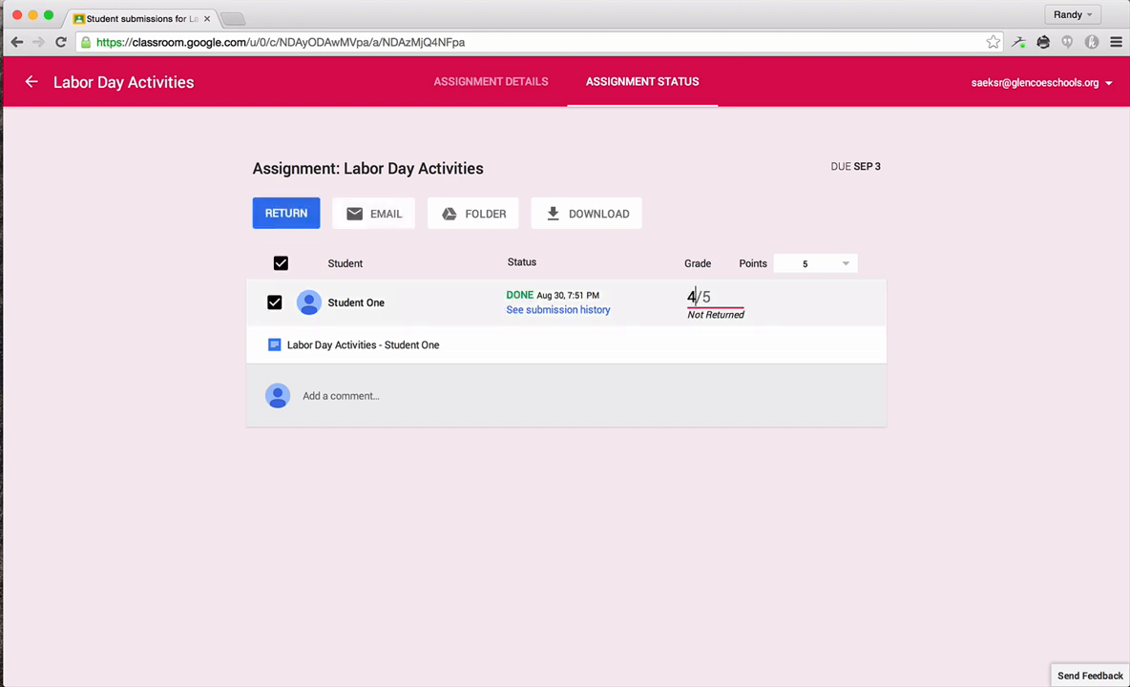
key(BackSpace)
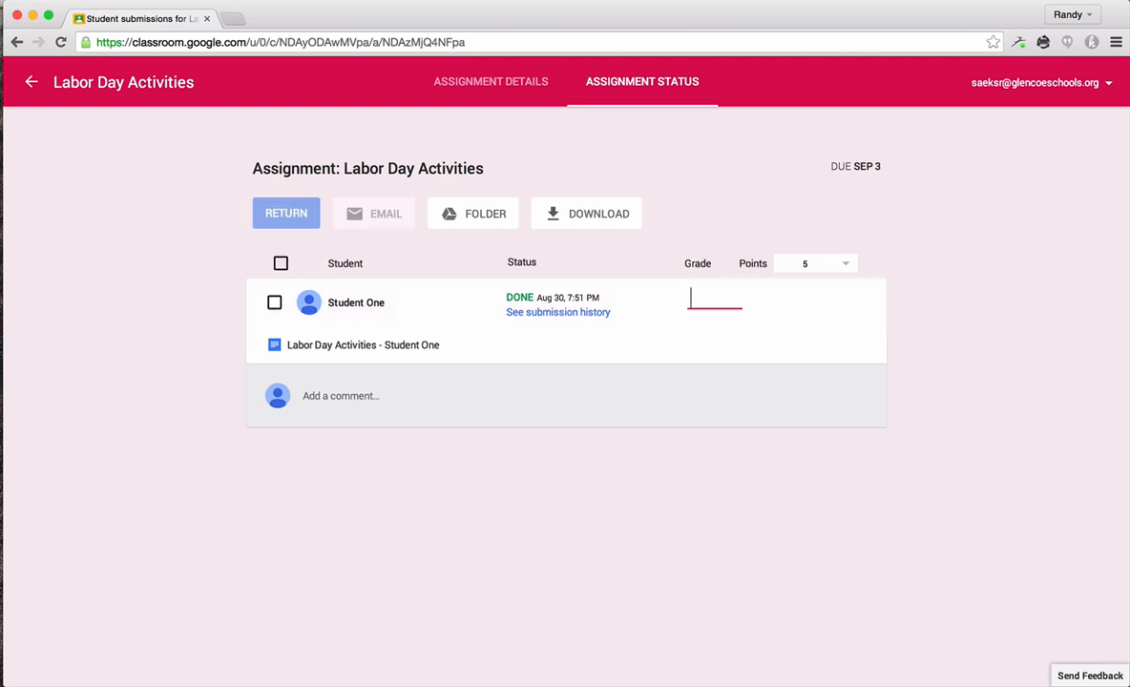
Step: Change the assignment's point value to 20
click(846, 265)
click(779, 333)
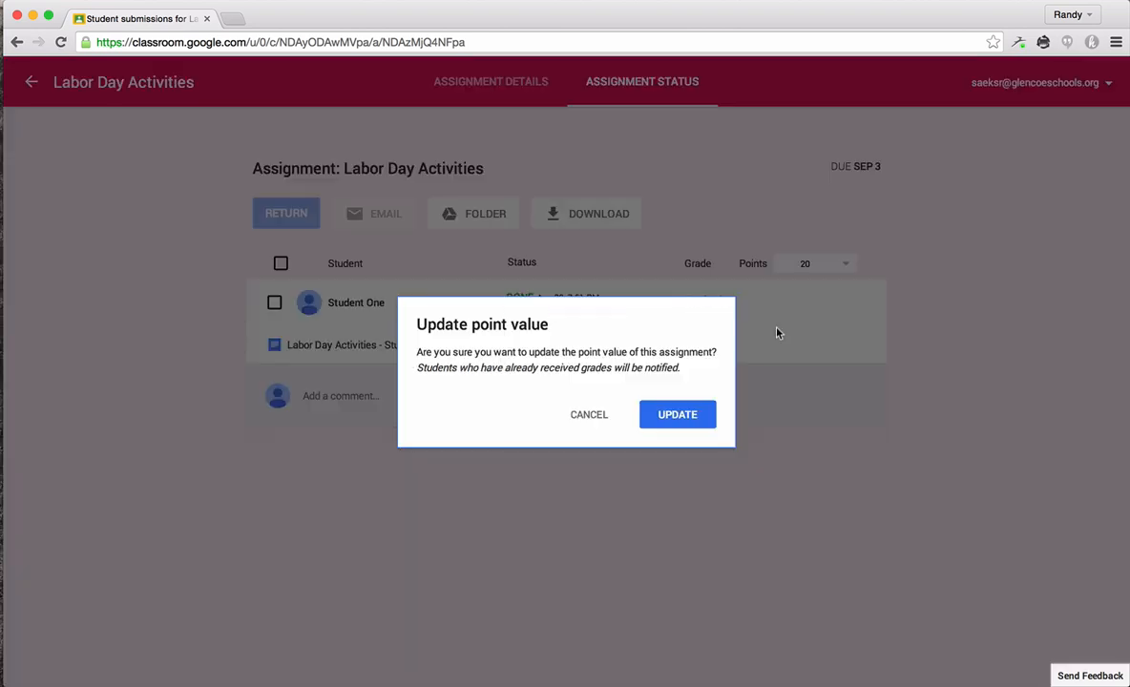
click(687, 416)
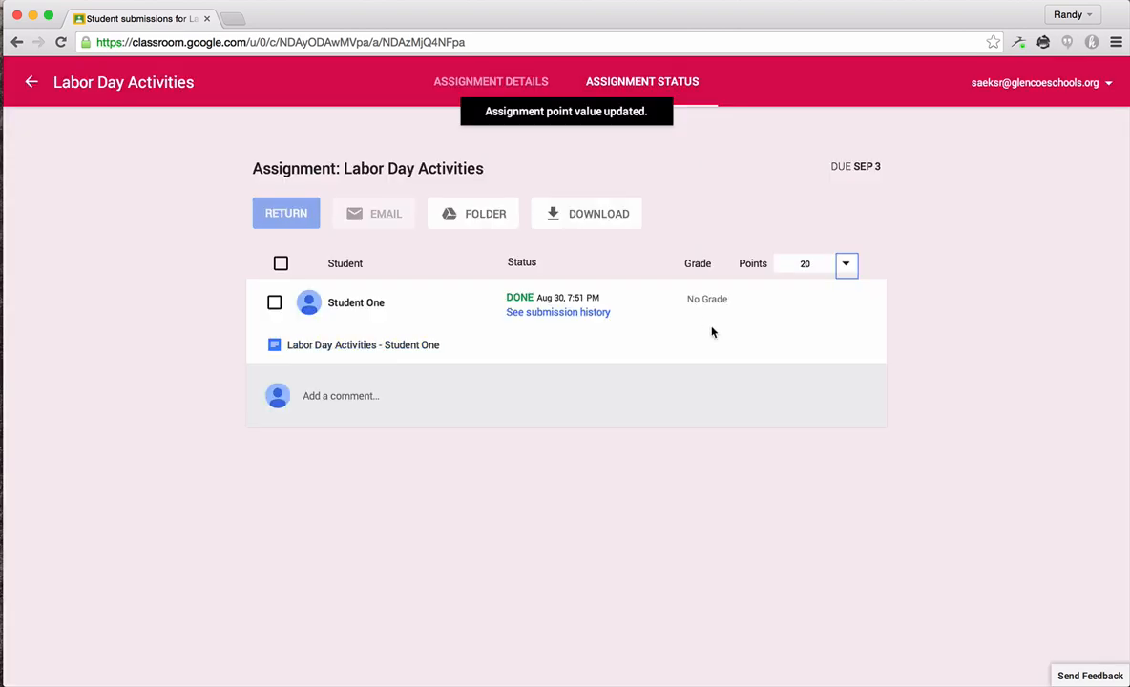
Step: Give the student a grade of 17
click(693, 299)
text(17)
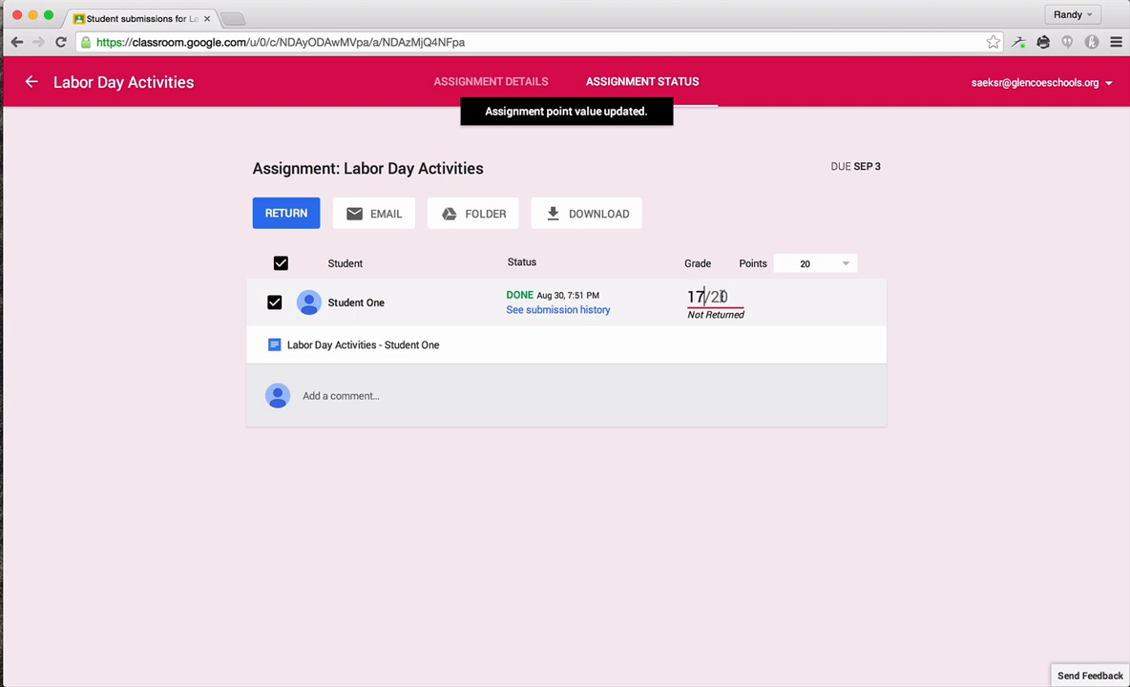
click(982, 334)
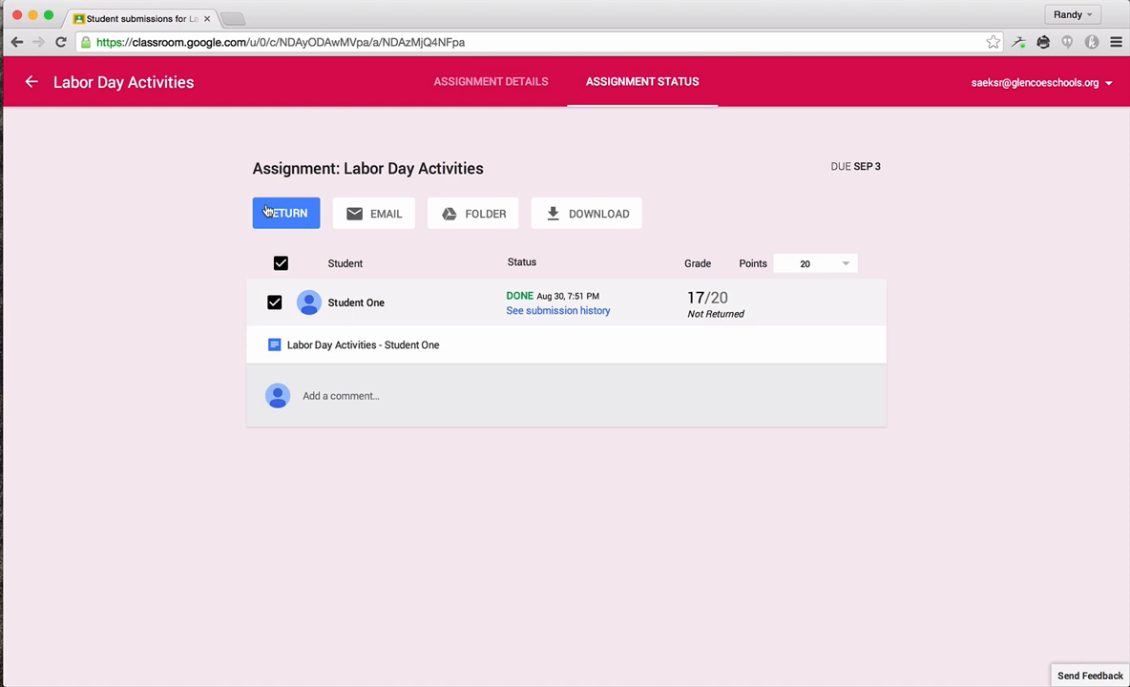
Step: Return the assignment to the student with the note "Sounds like a great weekend to me!"
click(267, 211)
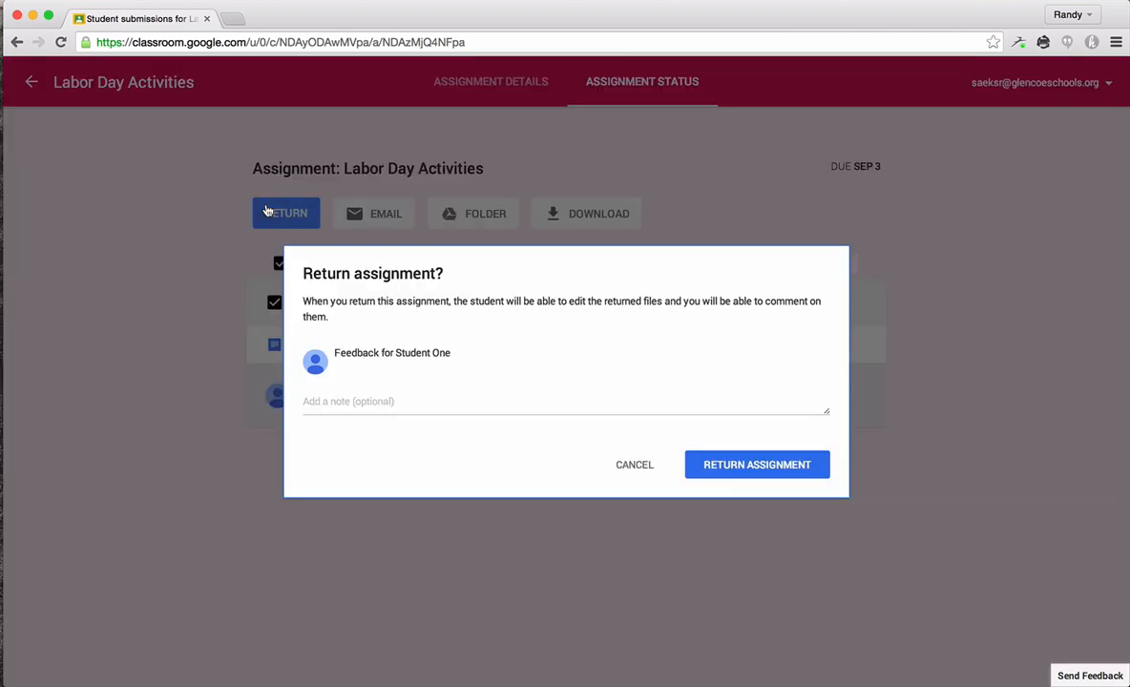
click(360, 401)
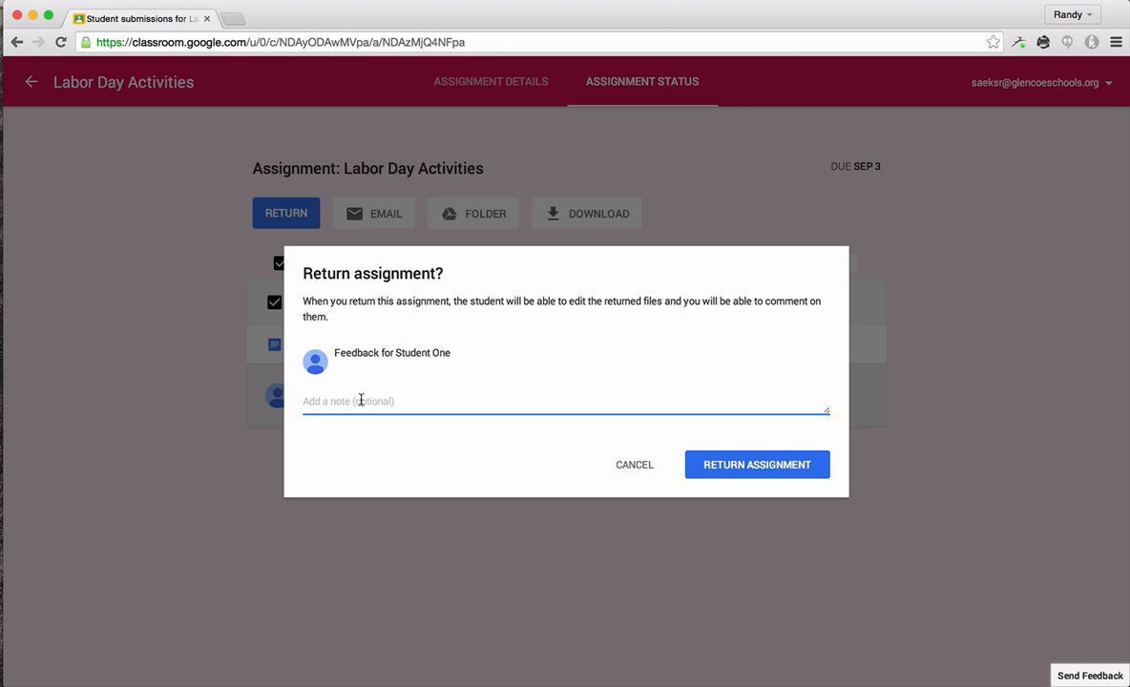
text(Sounds like a great weekend to me!)
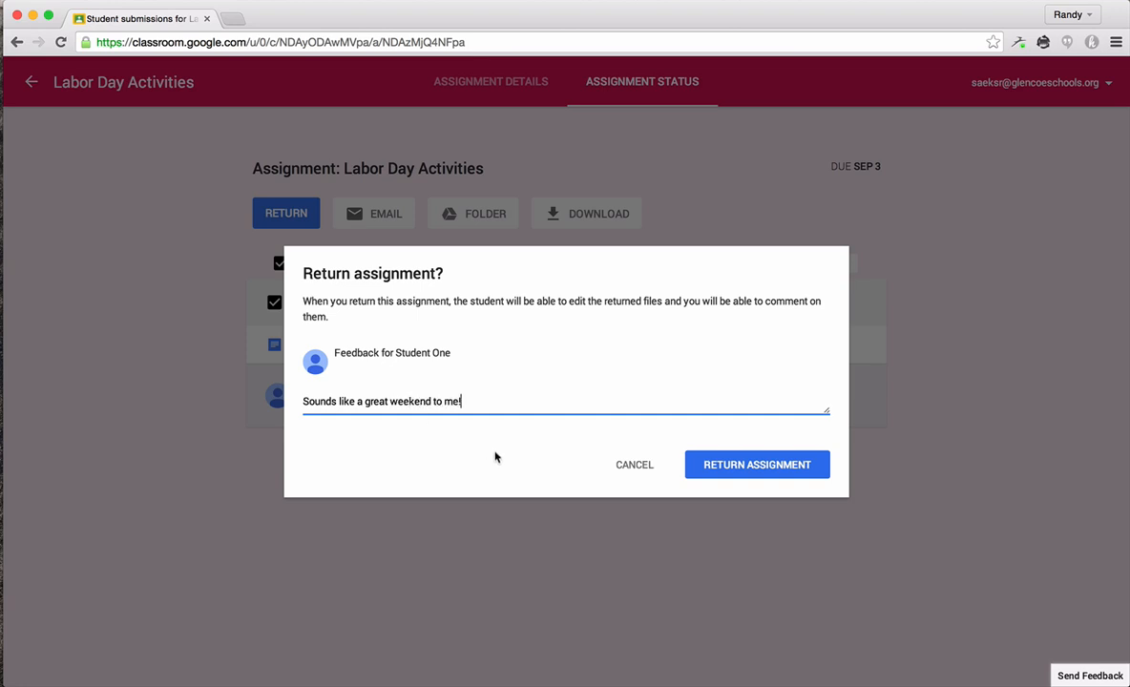
click(770, 467)
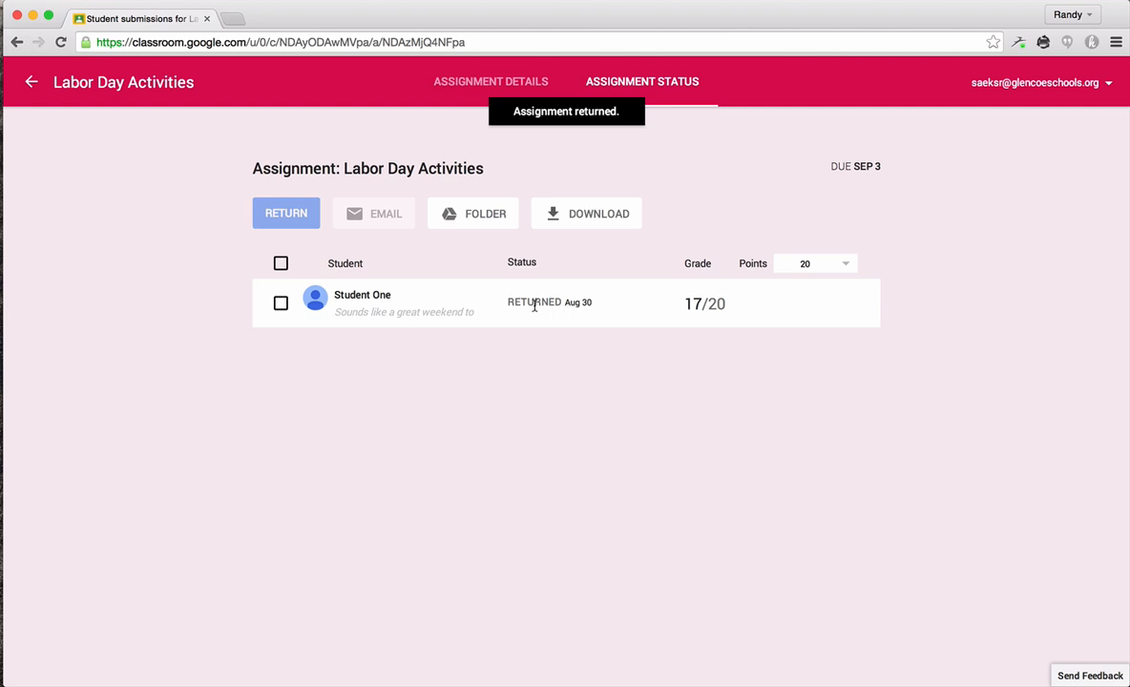
Step: Switch to the student's window and review the returned assignment, class stream, and the Done and To-do assignment lists
key(super+grave)
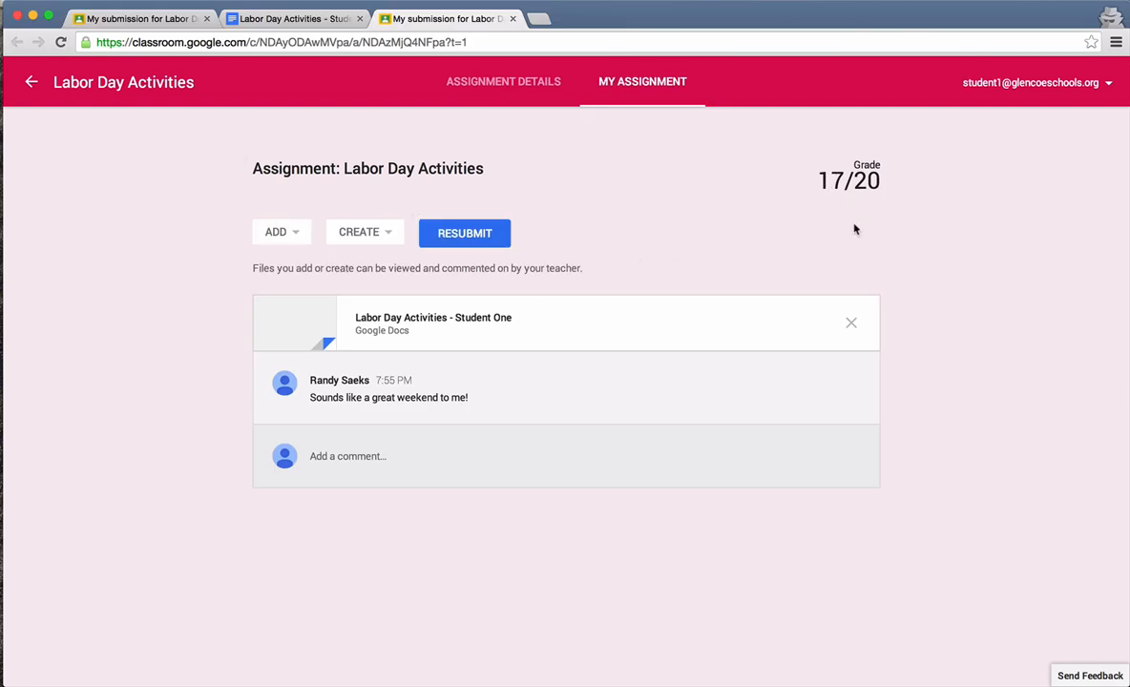
click(29, 83)
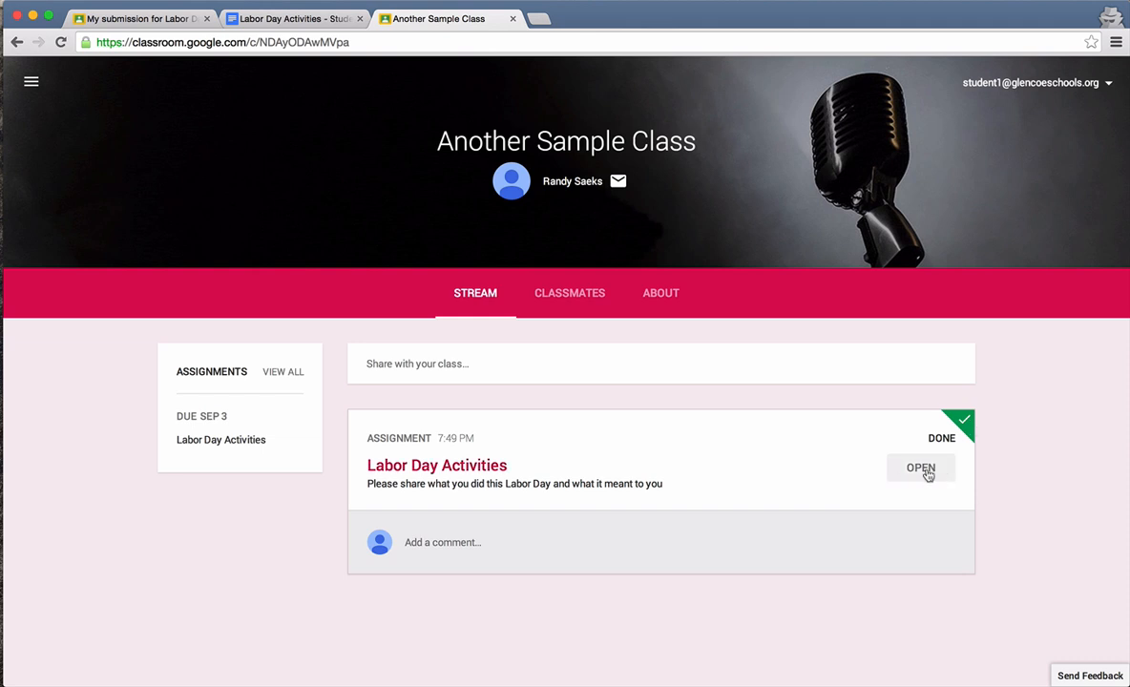
click(32, 82)
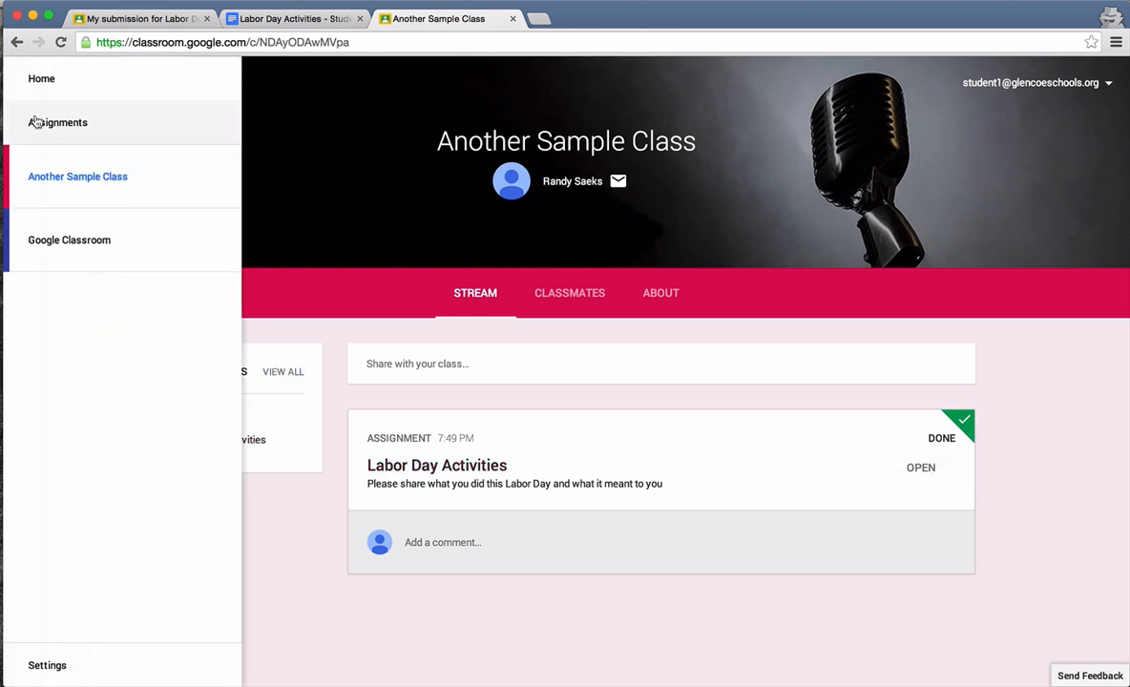
click(36, 129)
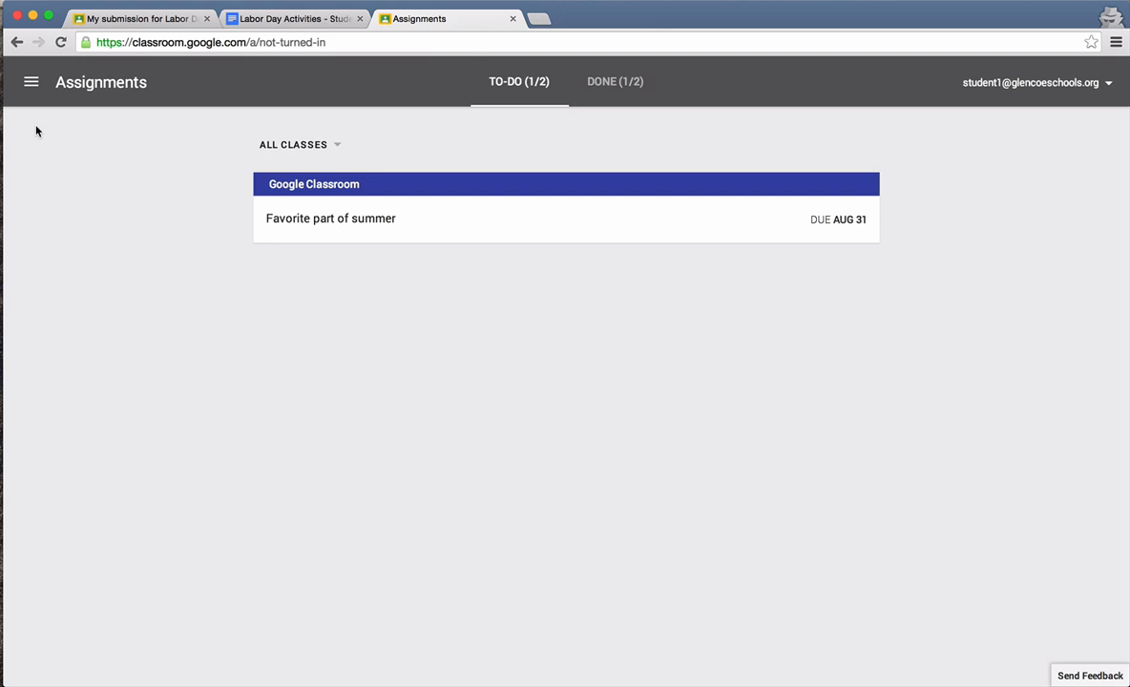
click(632, 91)
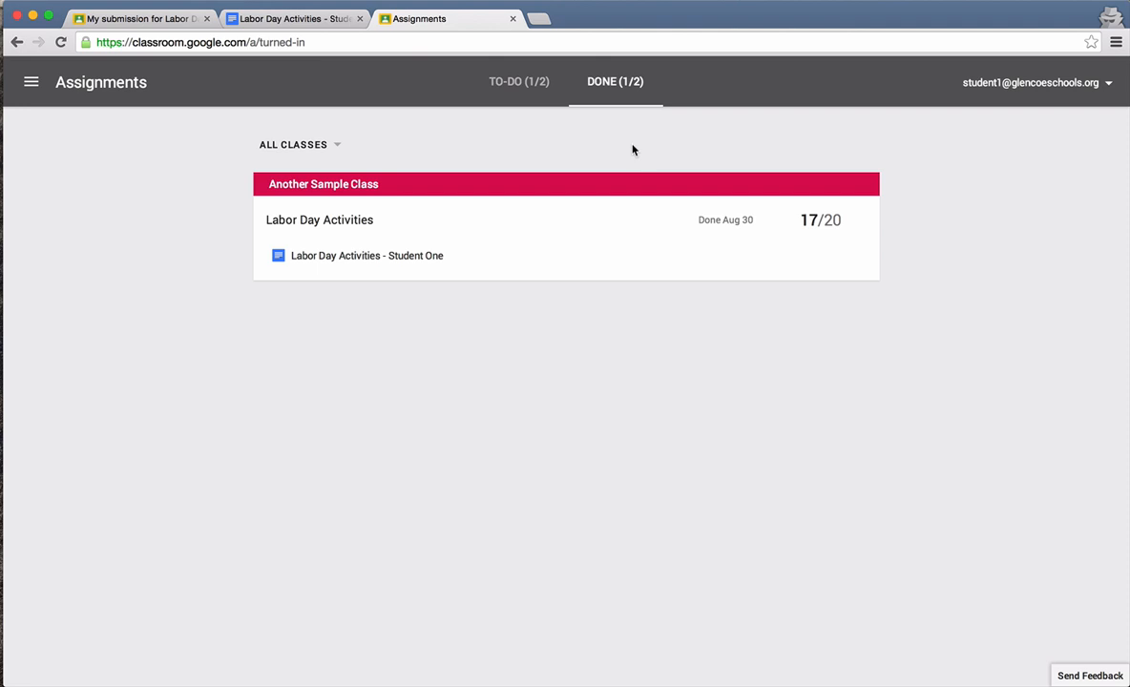
click(498, 89)
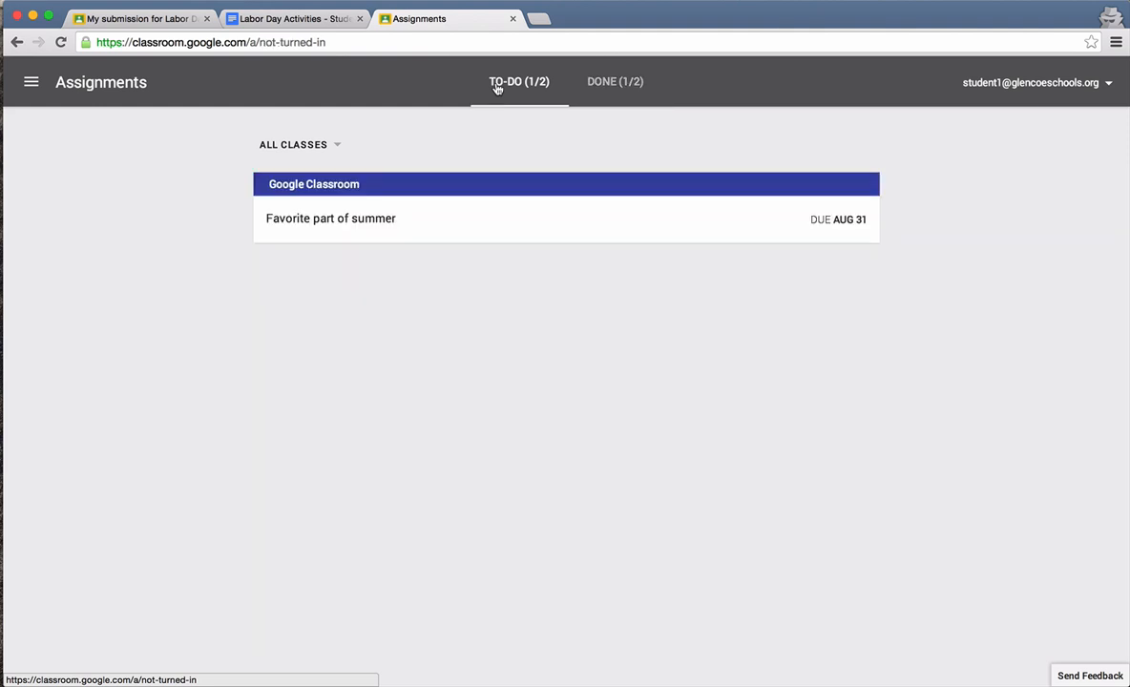